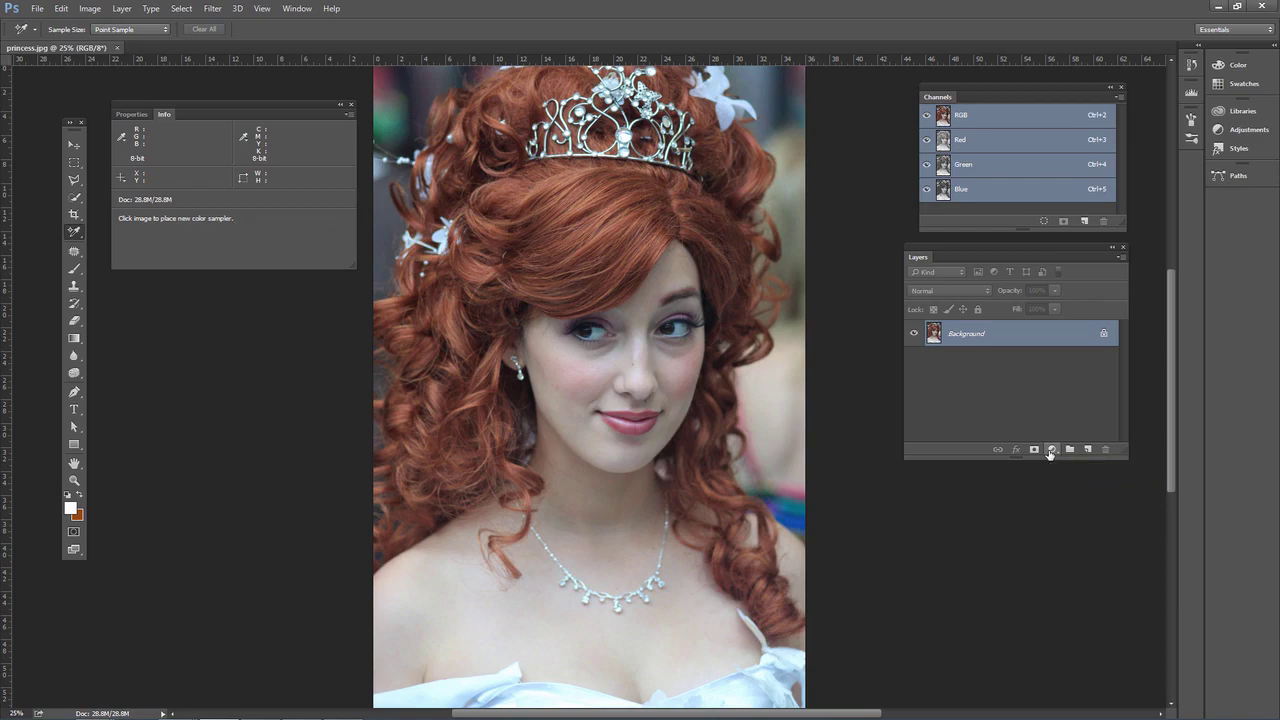
- Duplicate the background layer and add a Black & White adjustment layer above the copy
key(ctrl+j)
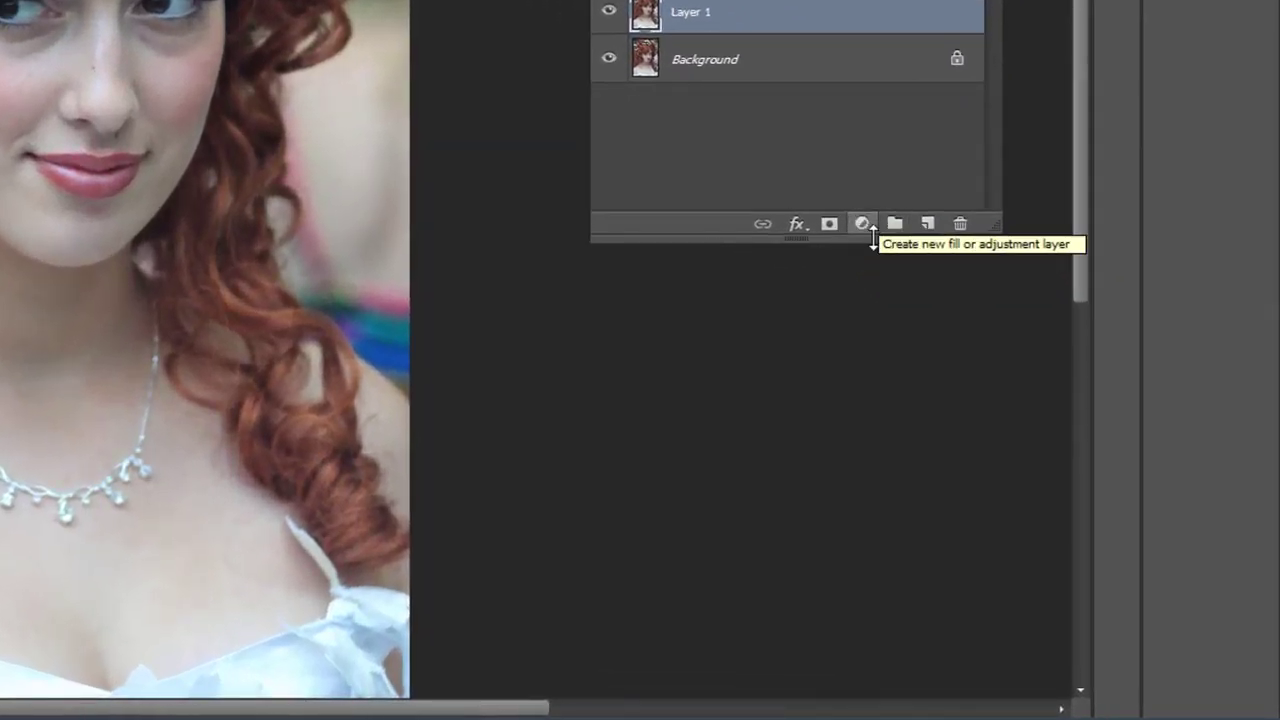
click(862, 224)
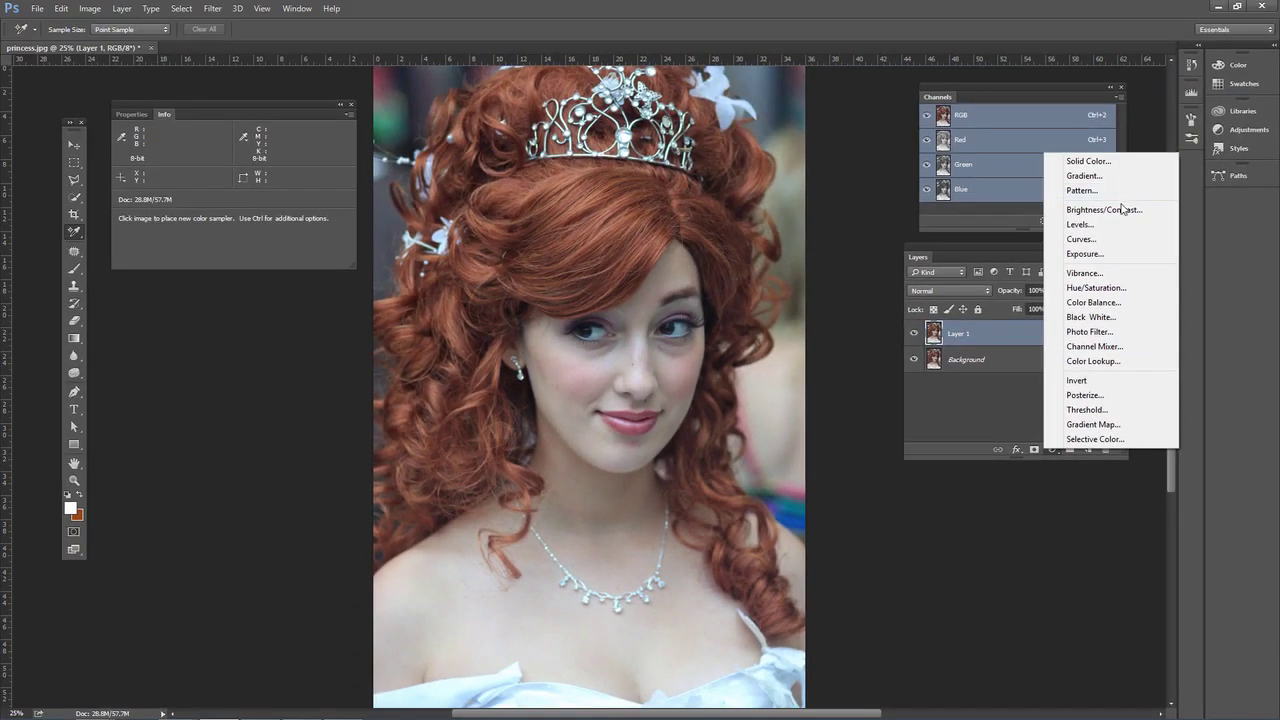
click(1091, 318)
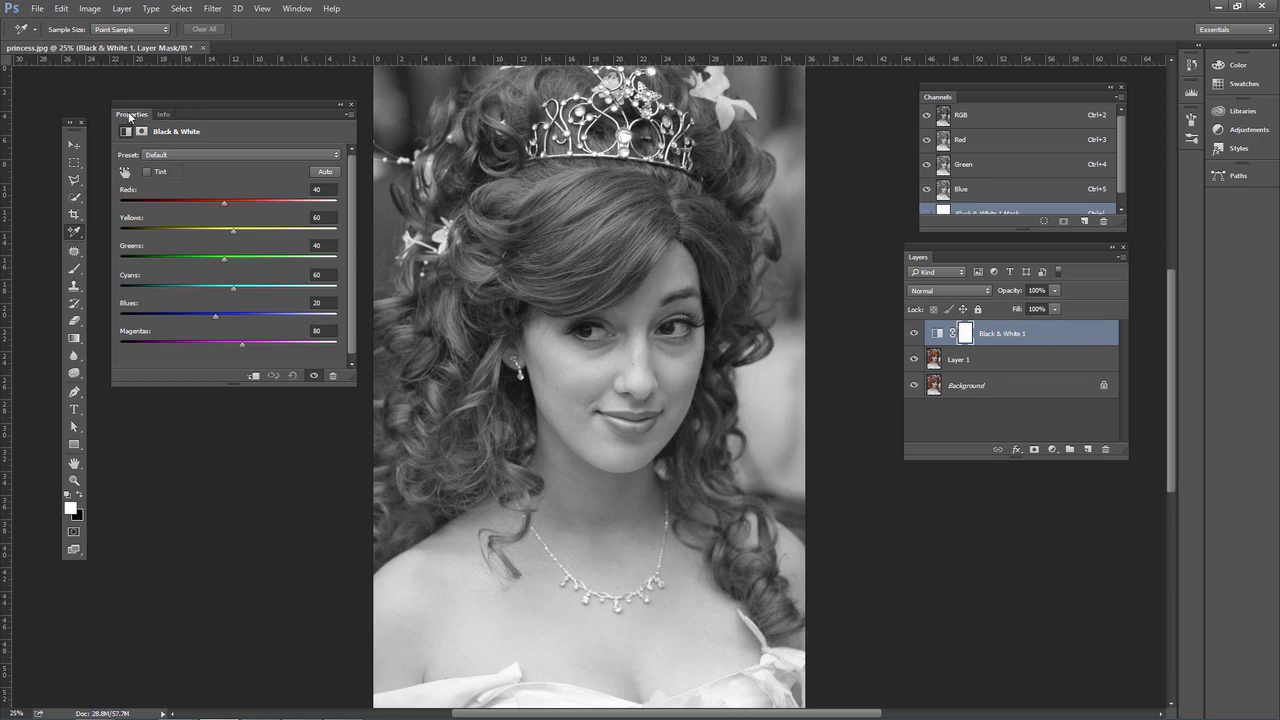
- Separate the Properties and Info panels and arrange them beside the photo with Properties above Info
drag(138, 117, 136, 424)
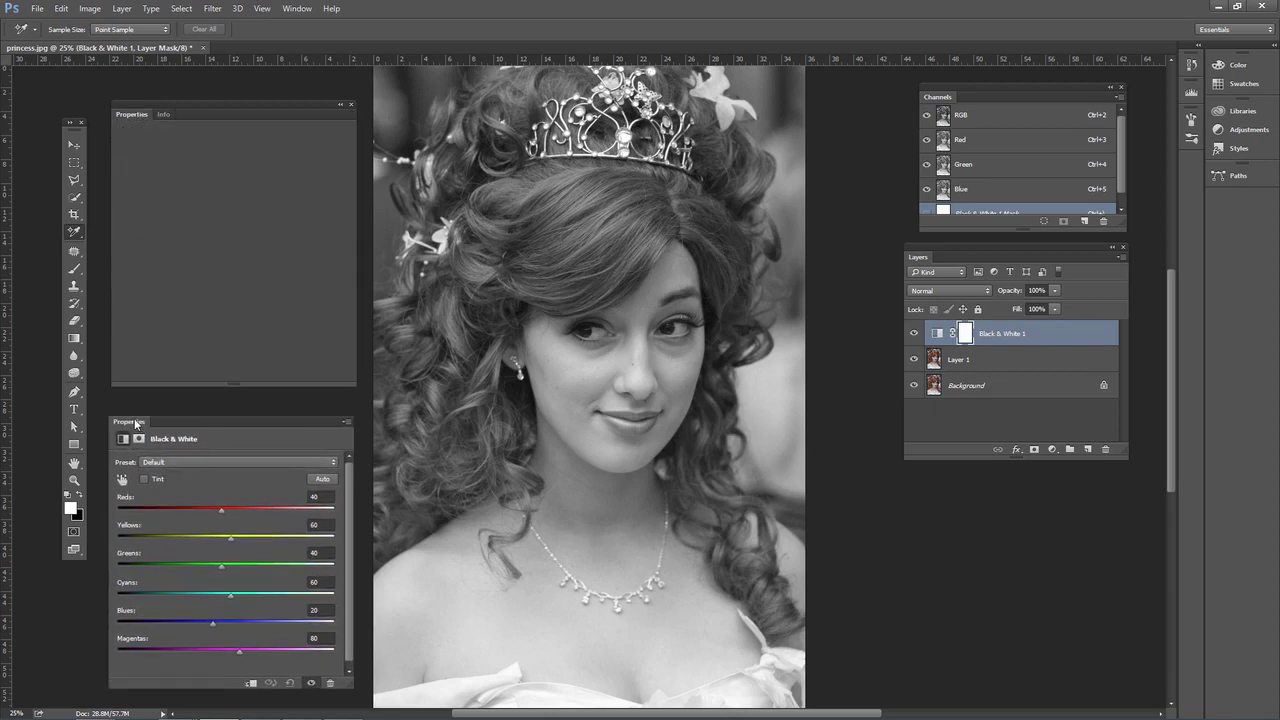
drag(155, 112, 322, 212)
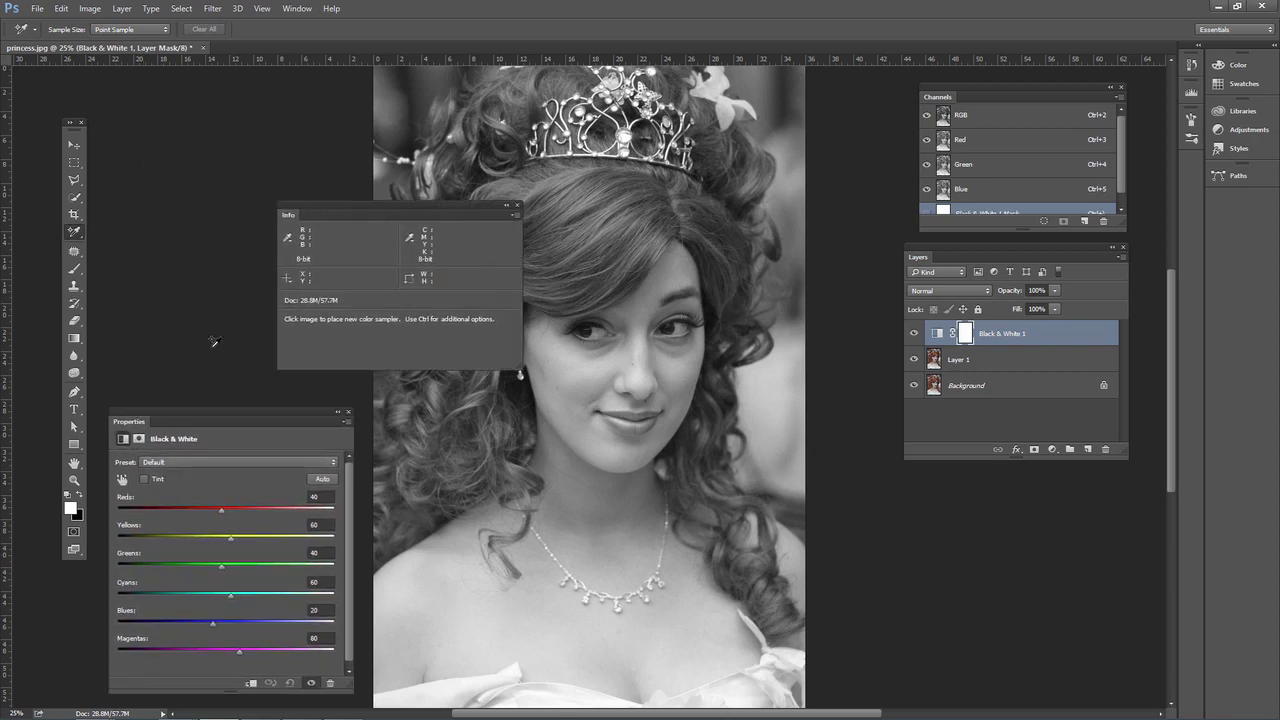
drag(212, 410, 212, 86)
drag(434, 205, 276, 400)
- Place four colour samplers on the portrait, including points on the hair curls and the white hair flower
click(76, 231)
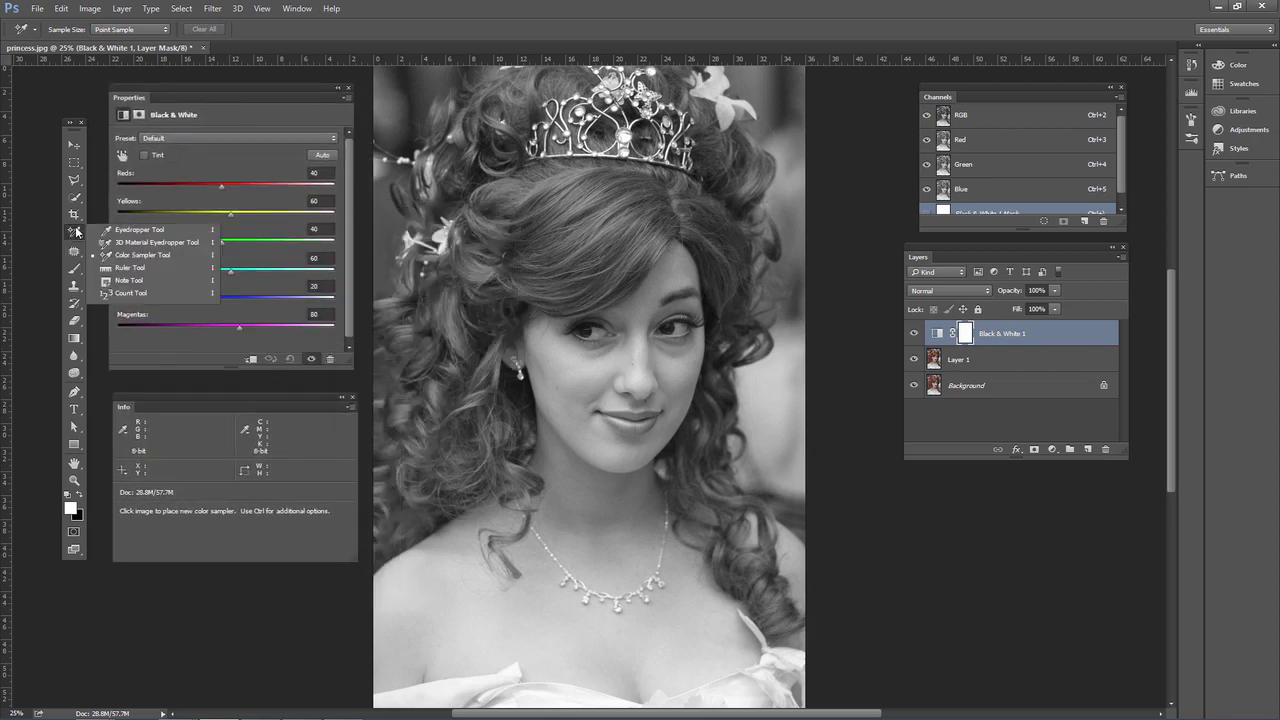
click(165, 257)
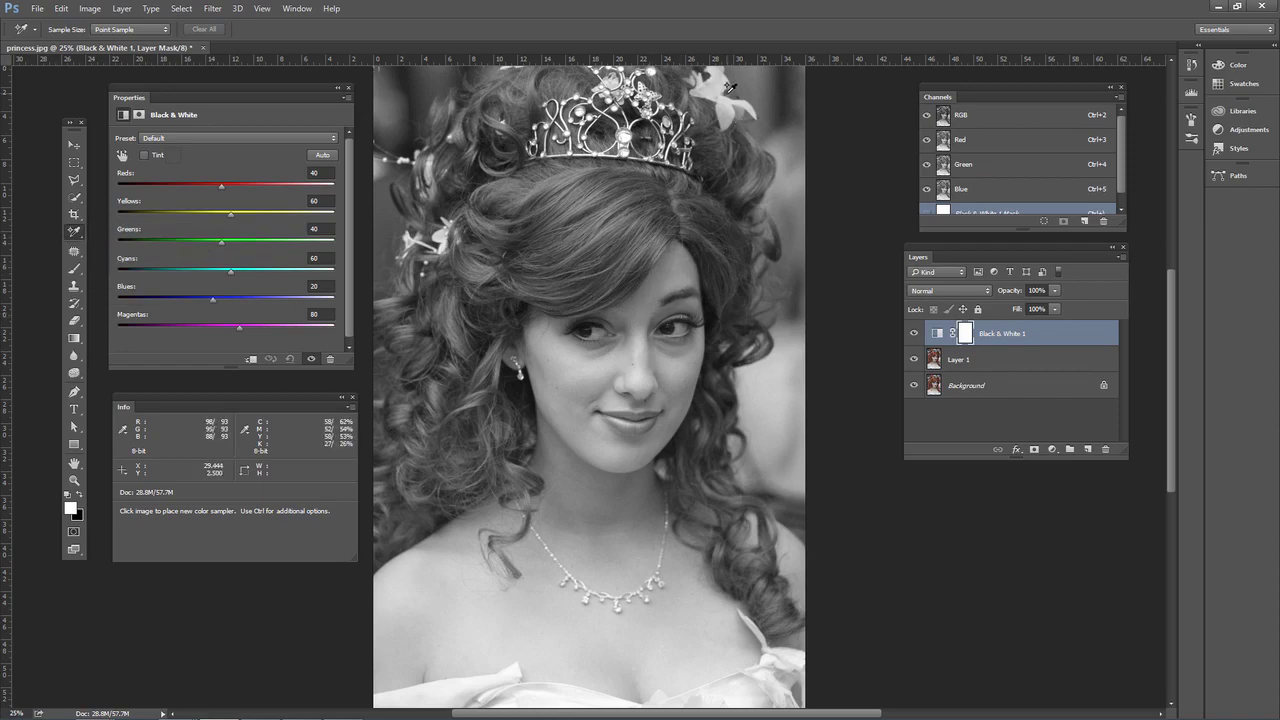
click(484, 431)
click(443, 411)
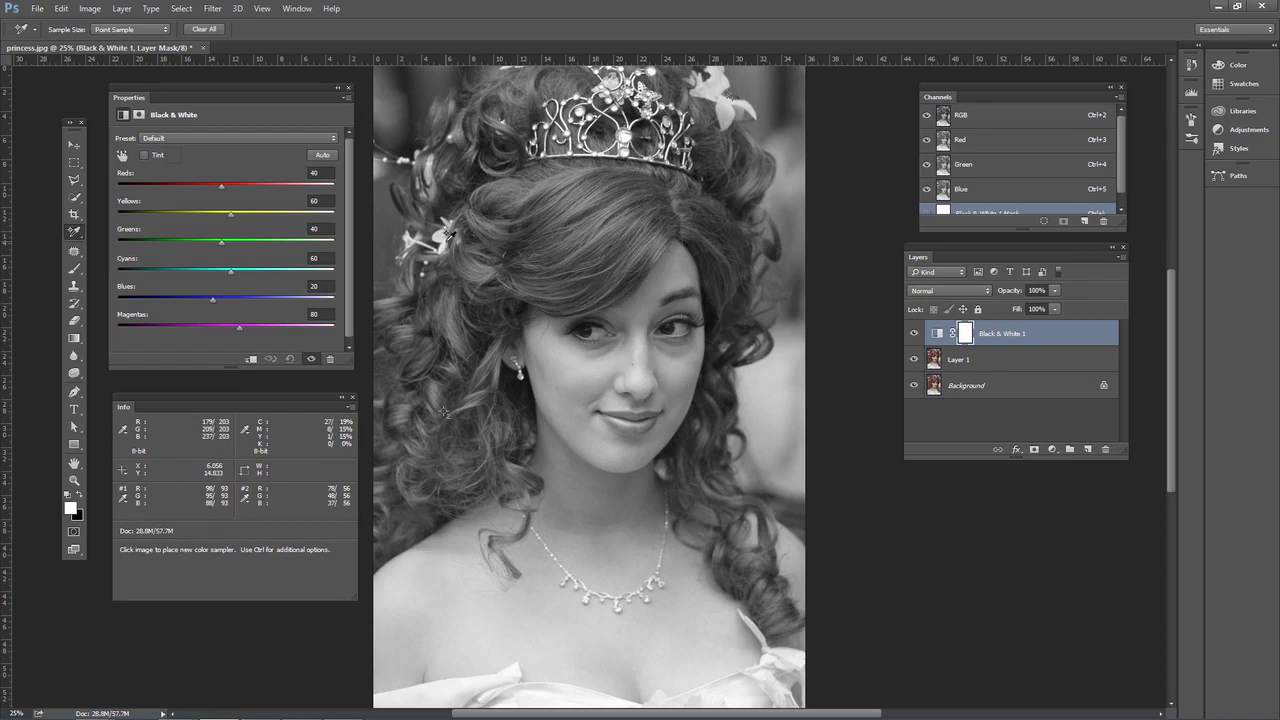
click(448, 236)
click(731, 510)
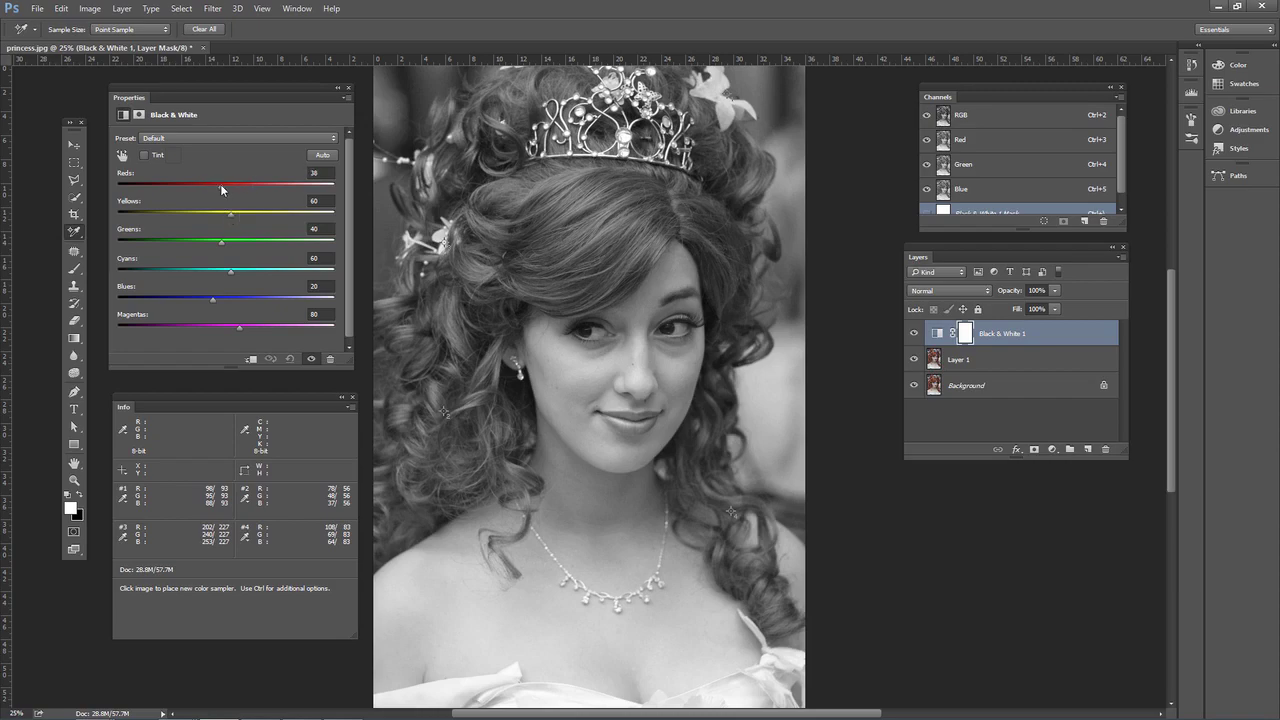
- Lower Reds to 38 and toggle the Black & White layer's visibility to compare it with the colour photo
drag(221, 186, 207, 187)
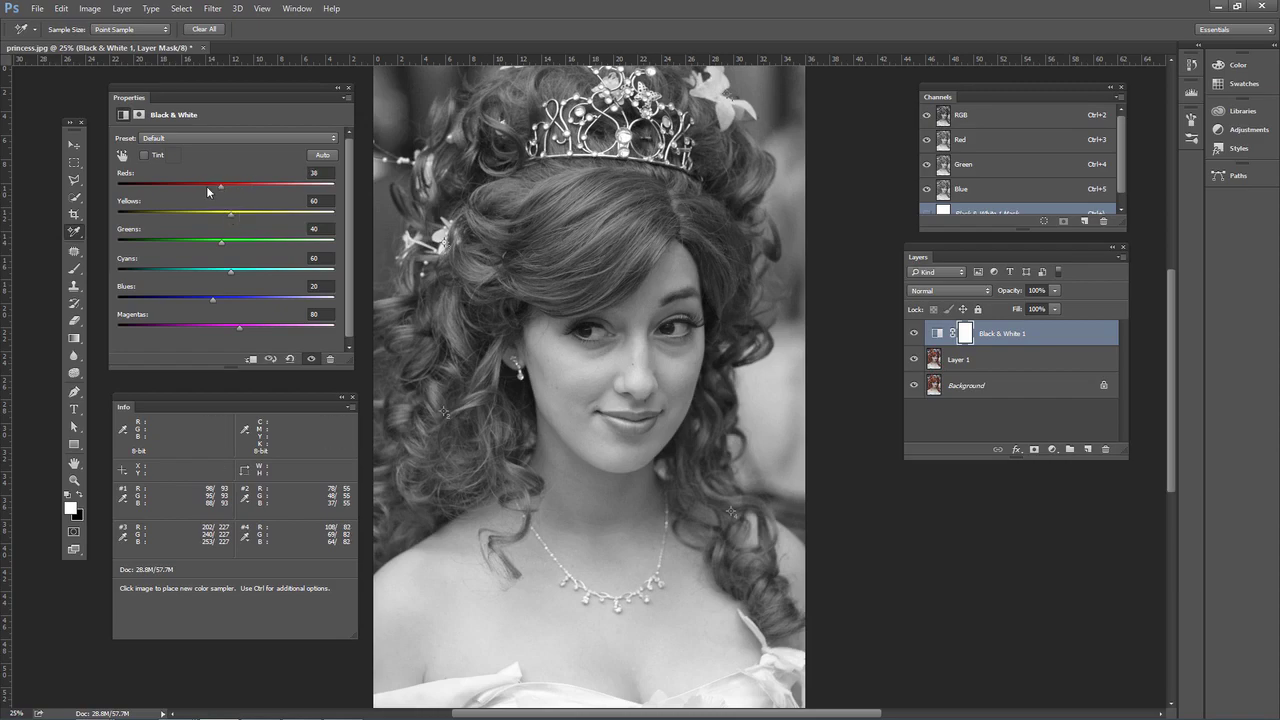
click(916, 335)
click(916, 335)
click(916, 335)
click(916, 335)
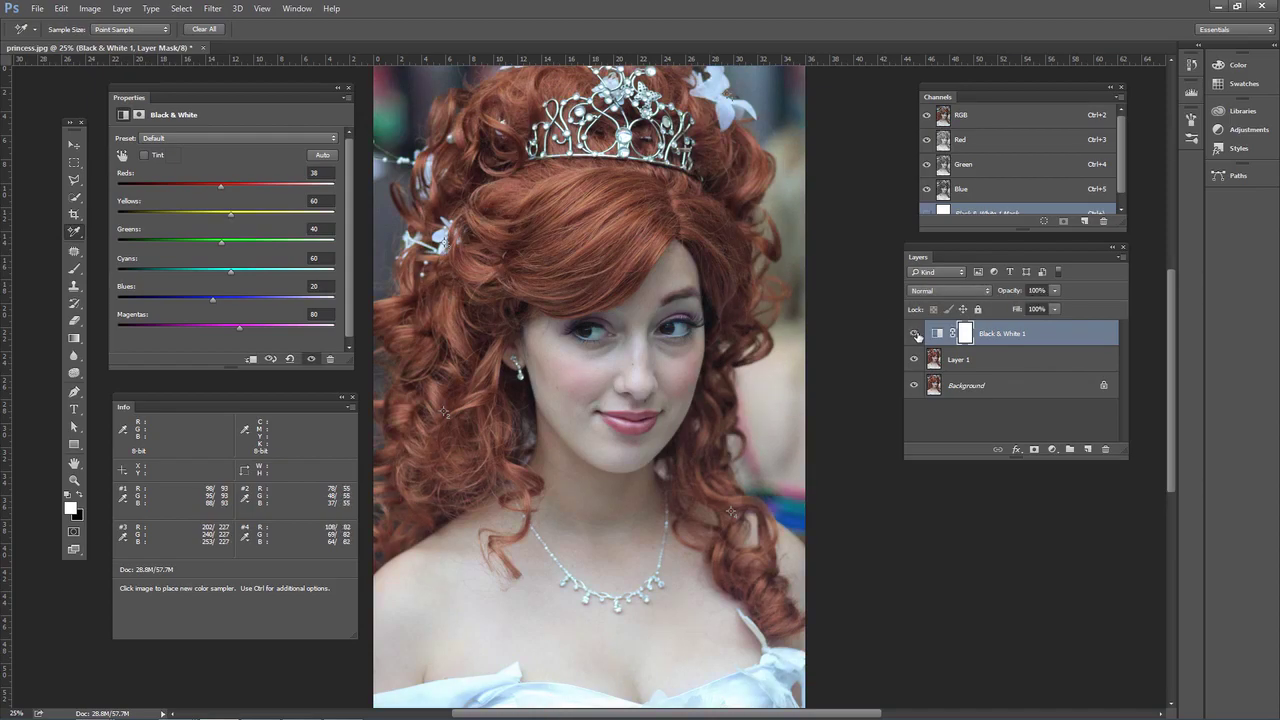
- Set the black-and-white mix to Reds 56, Yellows 12, Greens 56, Cyans 116, Blues 68 and Magentas 110
drag(216, 189, 408, 122)
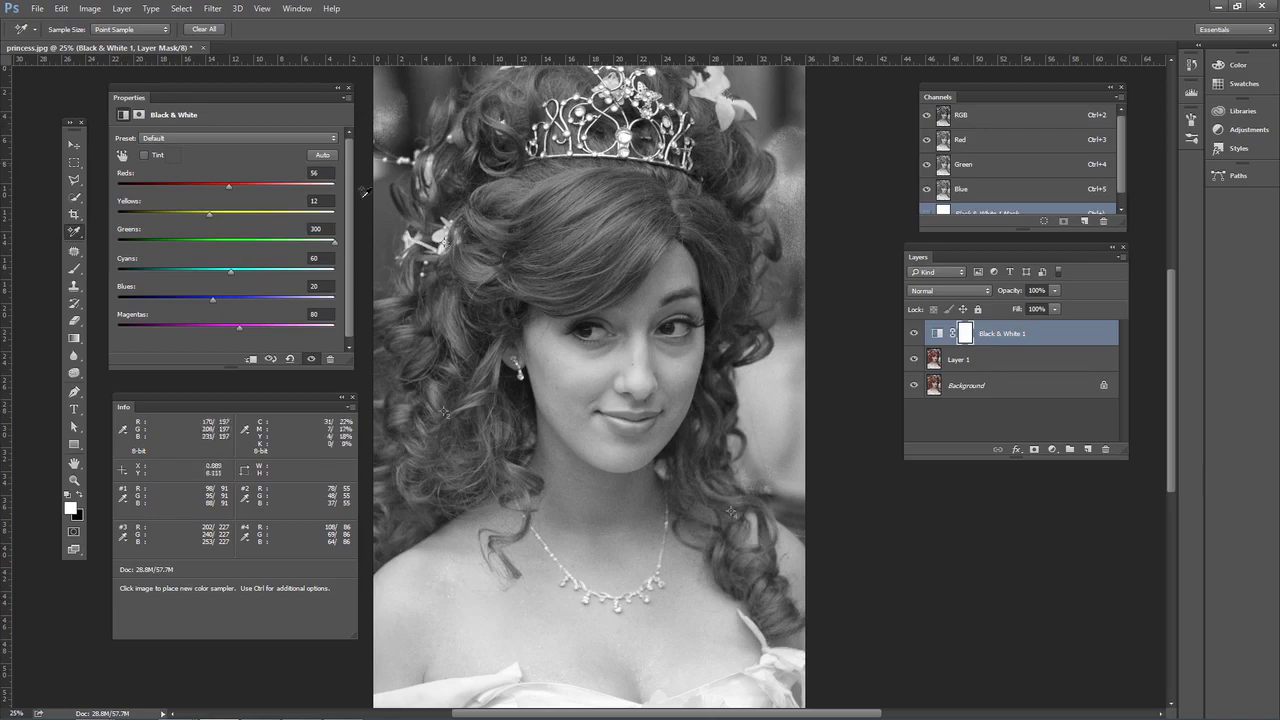
drag(334, 242, 54, 245)
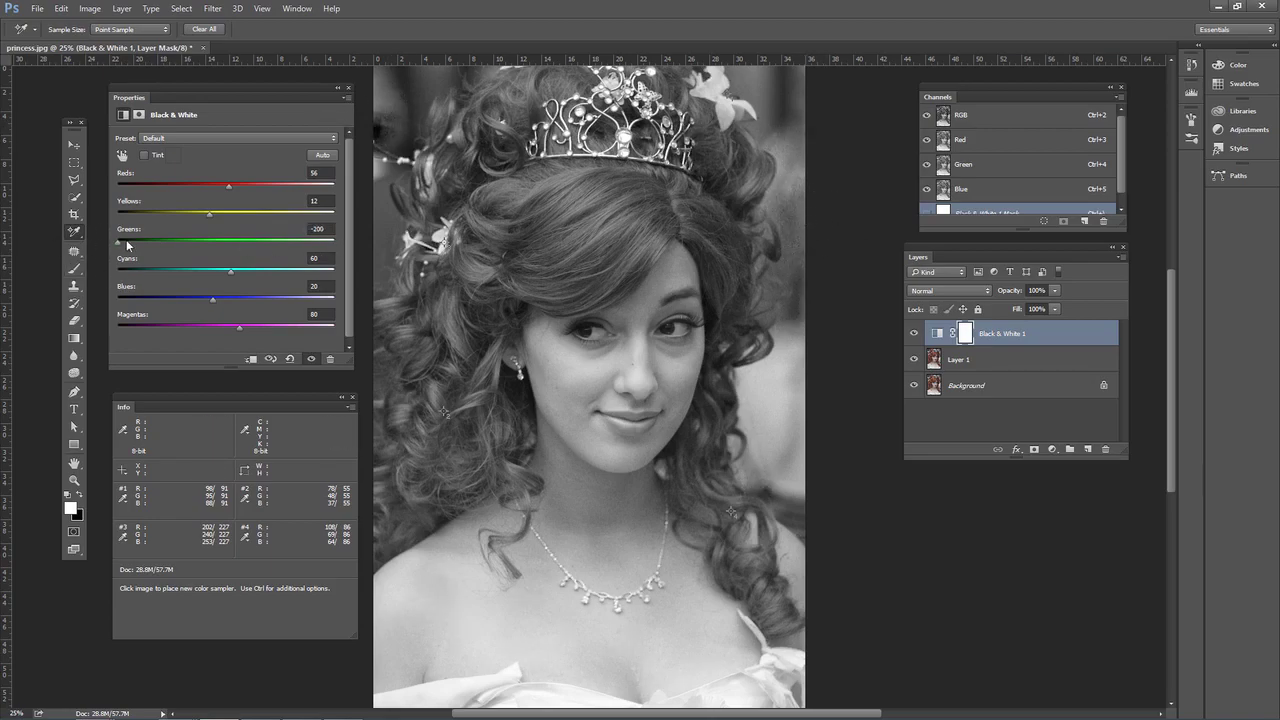
drag(126, 239, 233, 300)
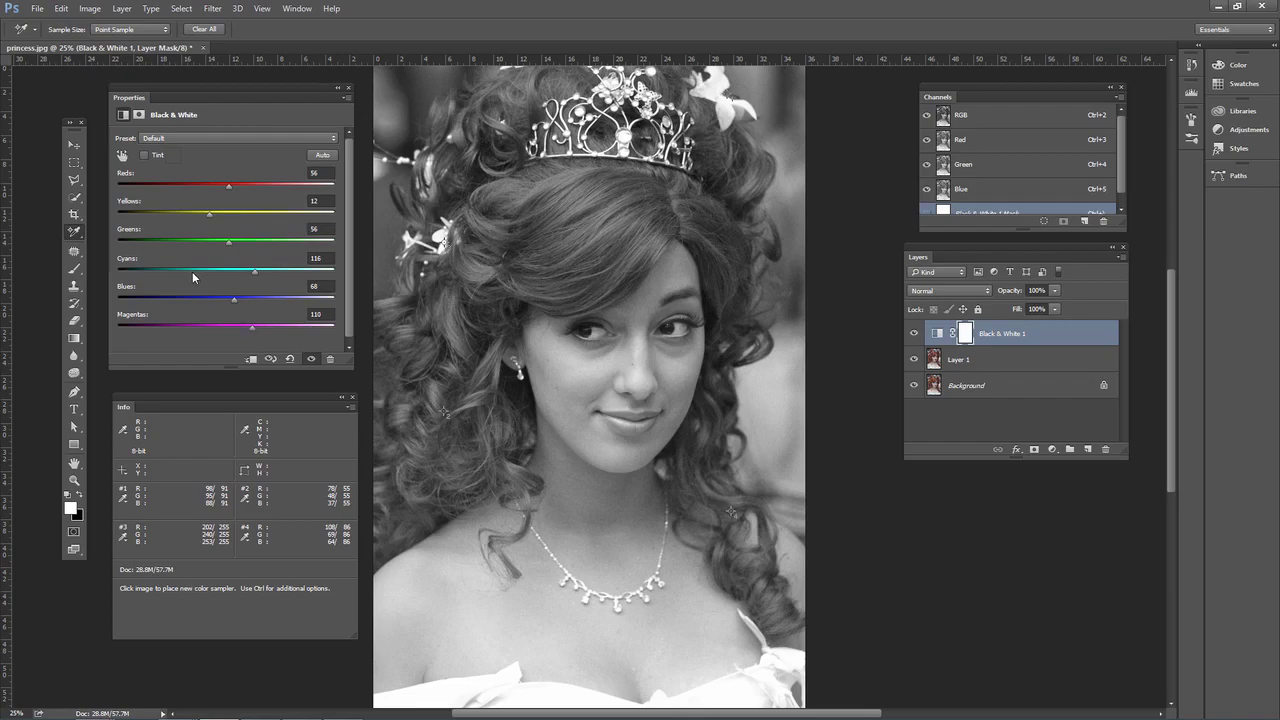
- Look through the Black & White preset options and reset the adjustment to its default values
click(346, 99)
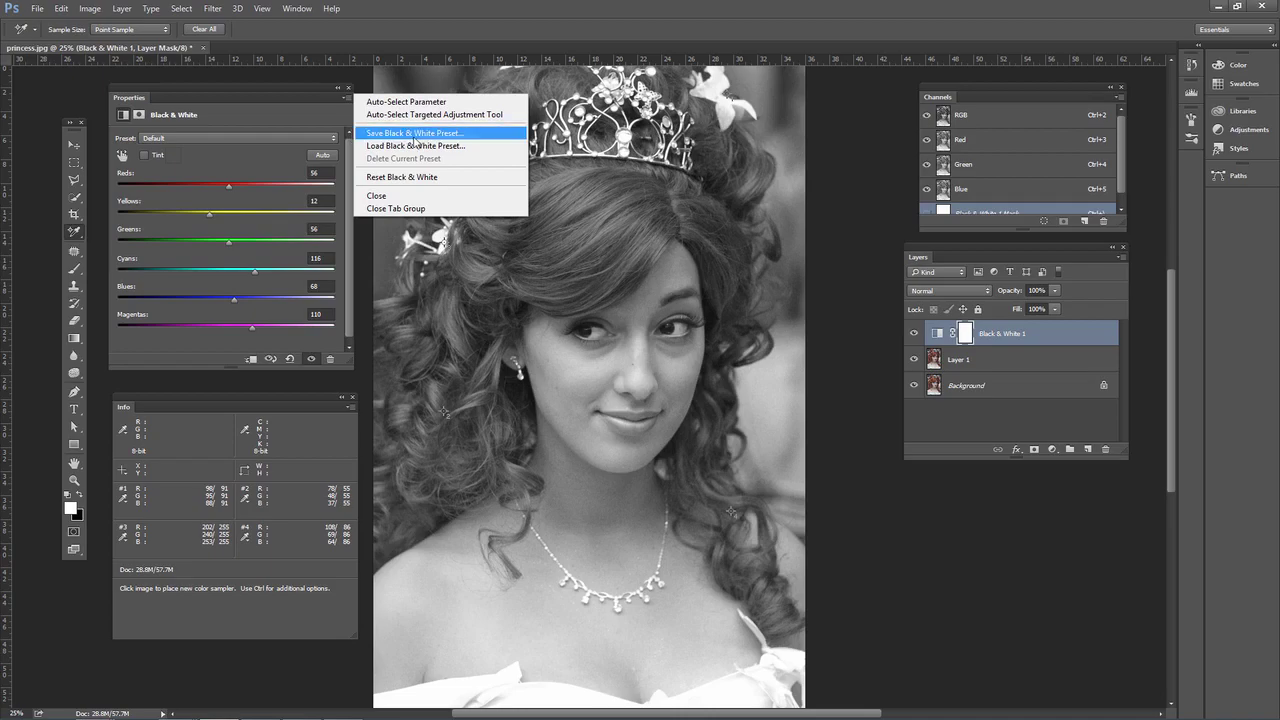
click(239, 138)
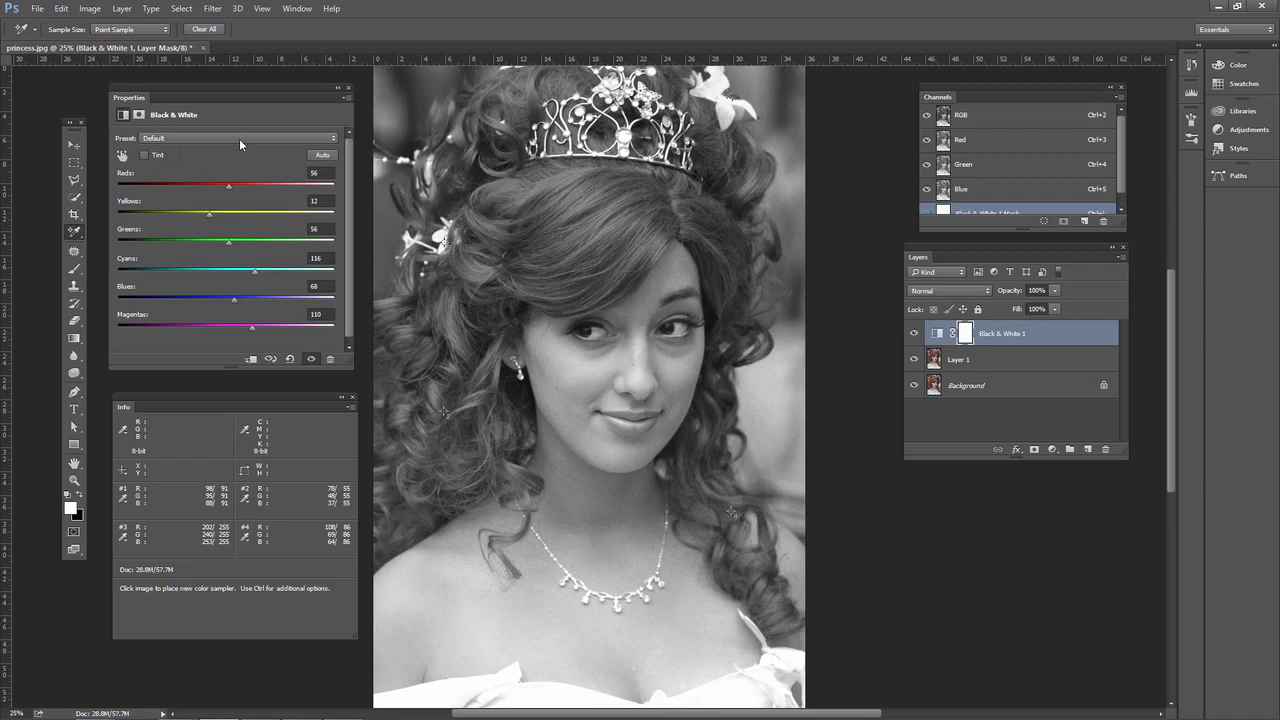
click(239, 138)
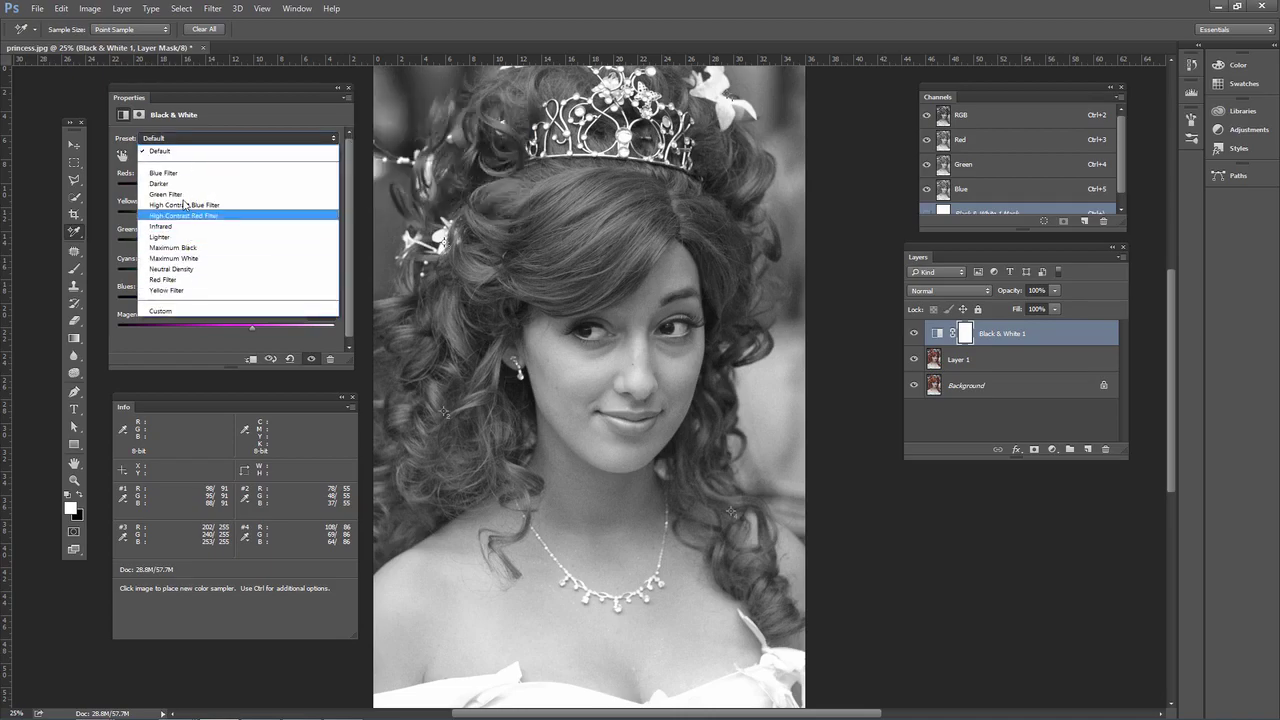
click(254, 107)
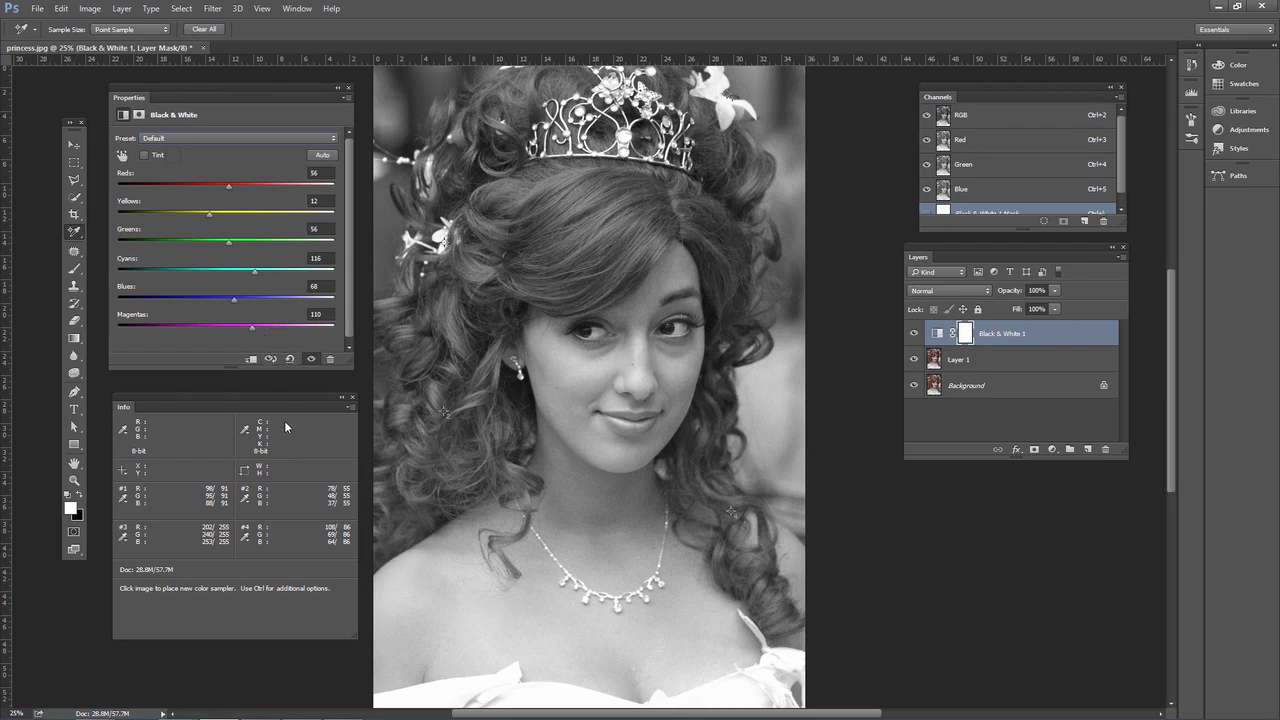
click(290, 359)
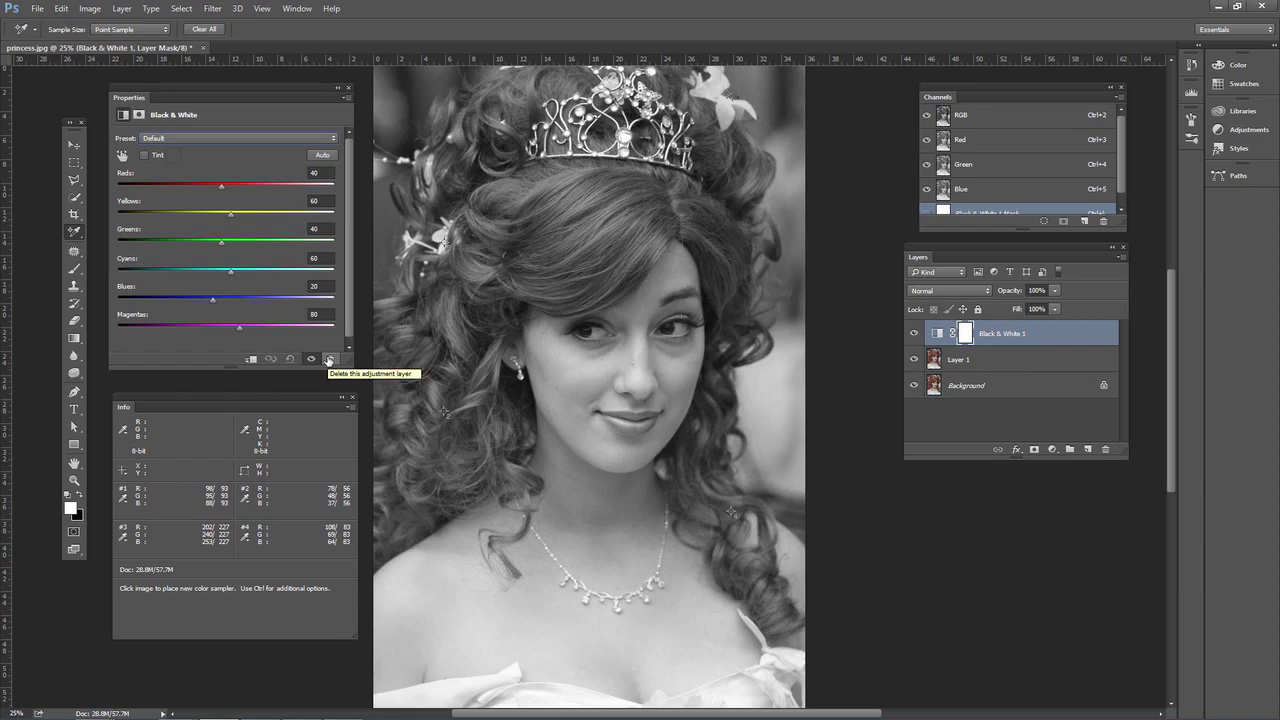
- Try the Blue Filter, Darker, Lighter, Red Filter and Yellow Filter presets on the Black & White adjustment
click(166, 140)
click(208, 160)
click(198, 137)
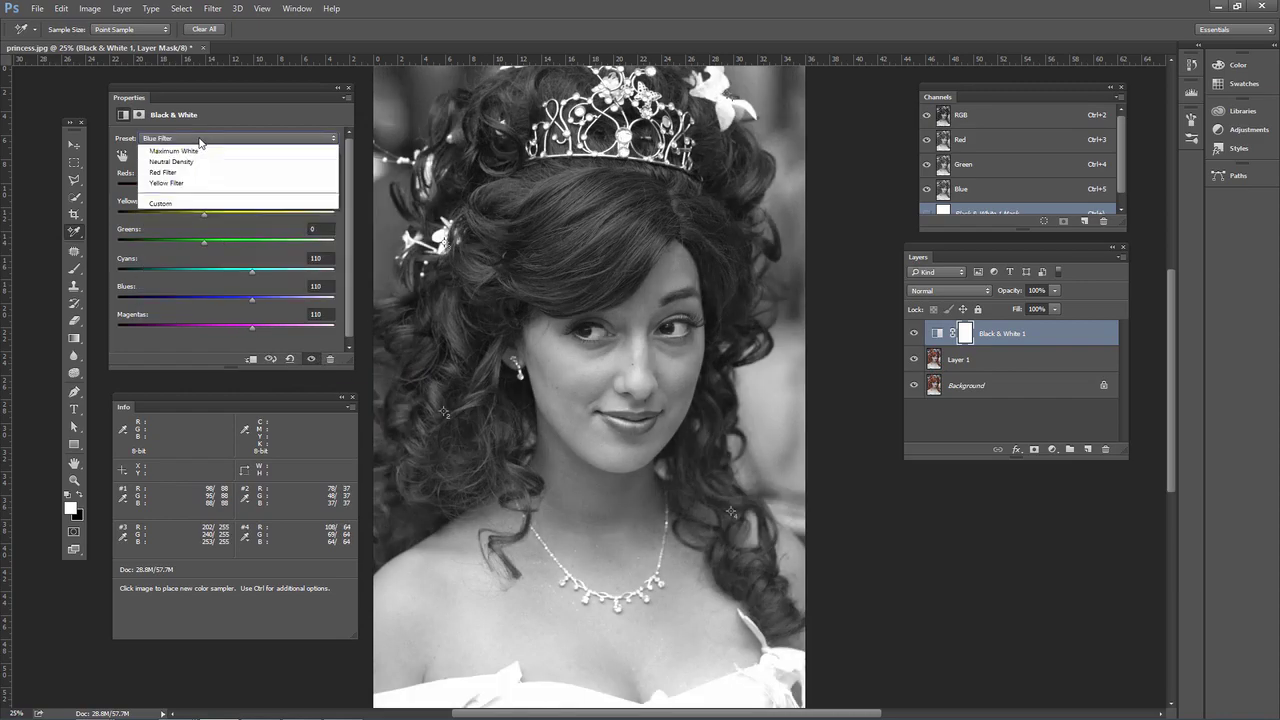
click(182, 184)
click(202, 140)
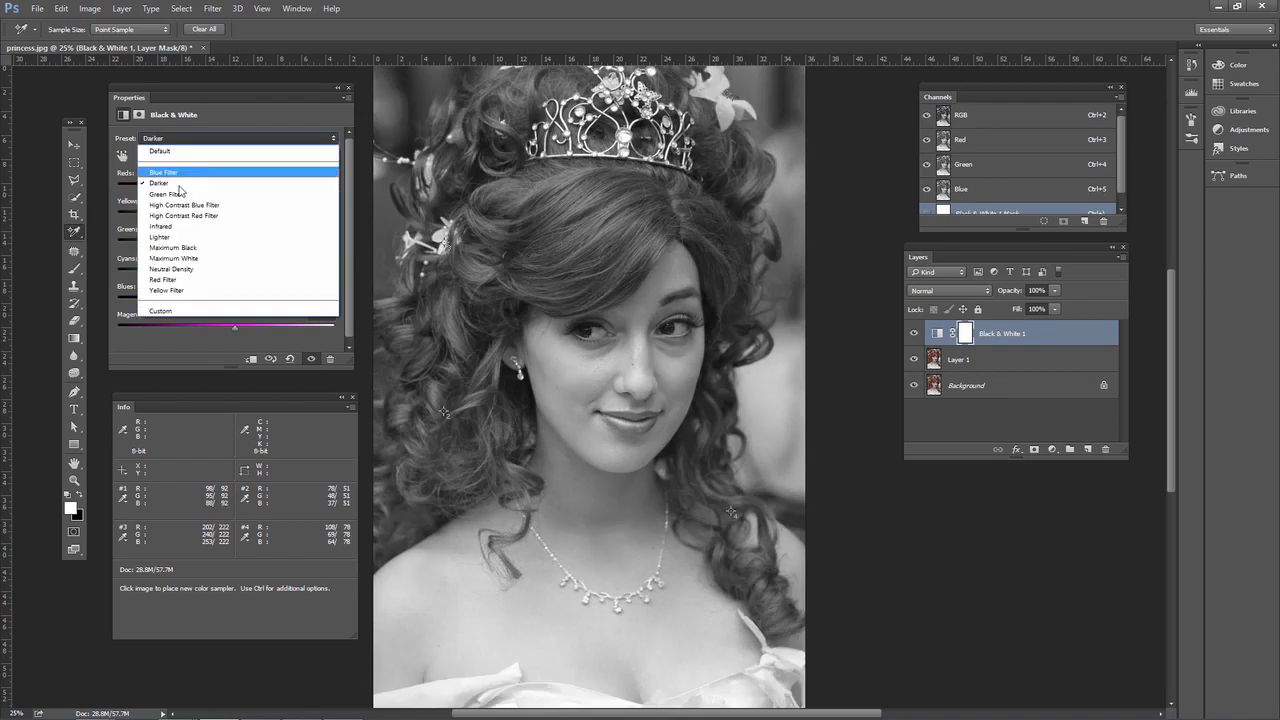
click(182, 222)
click(214, 140)
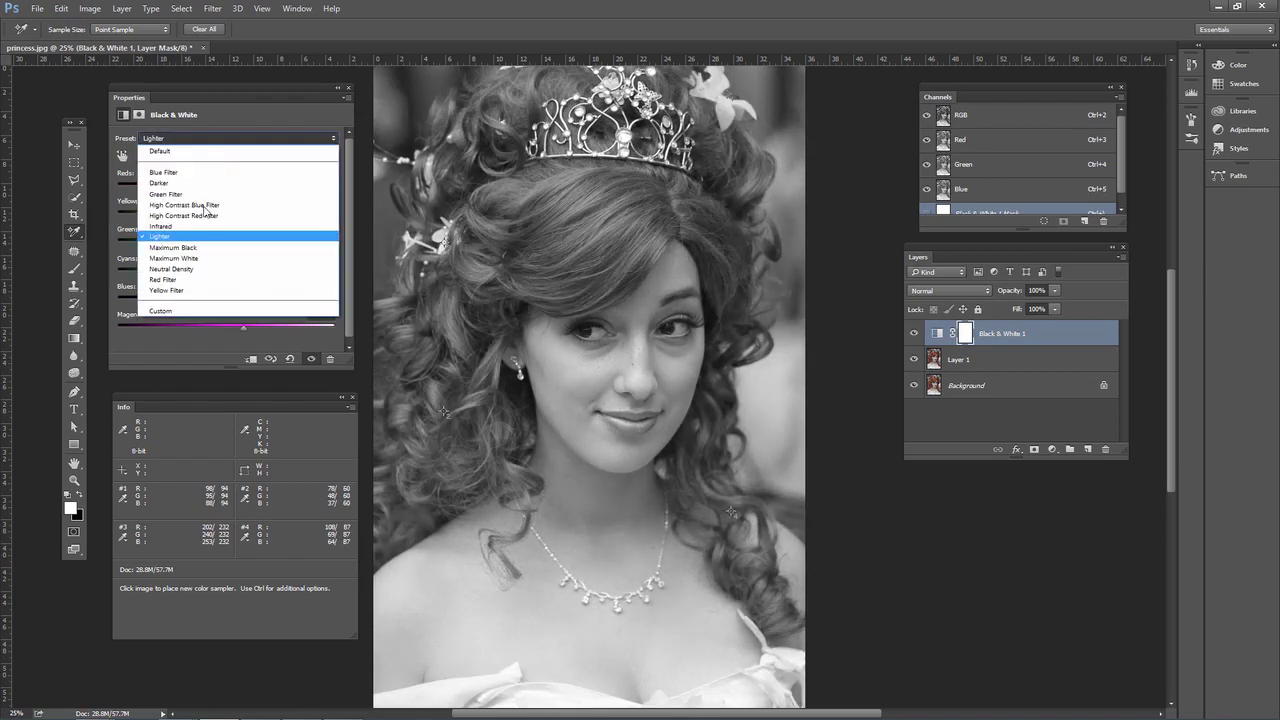
click(194, 279)
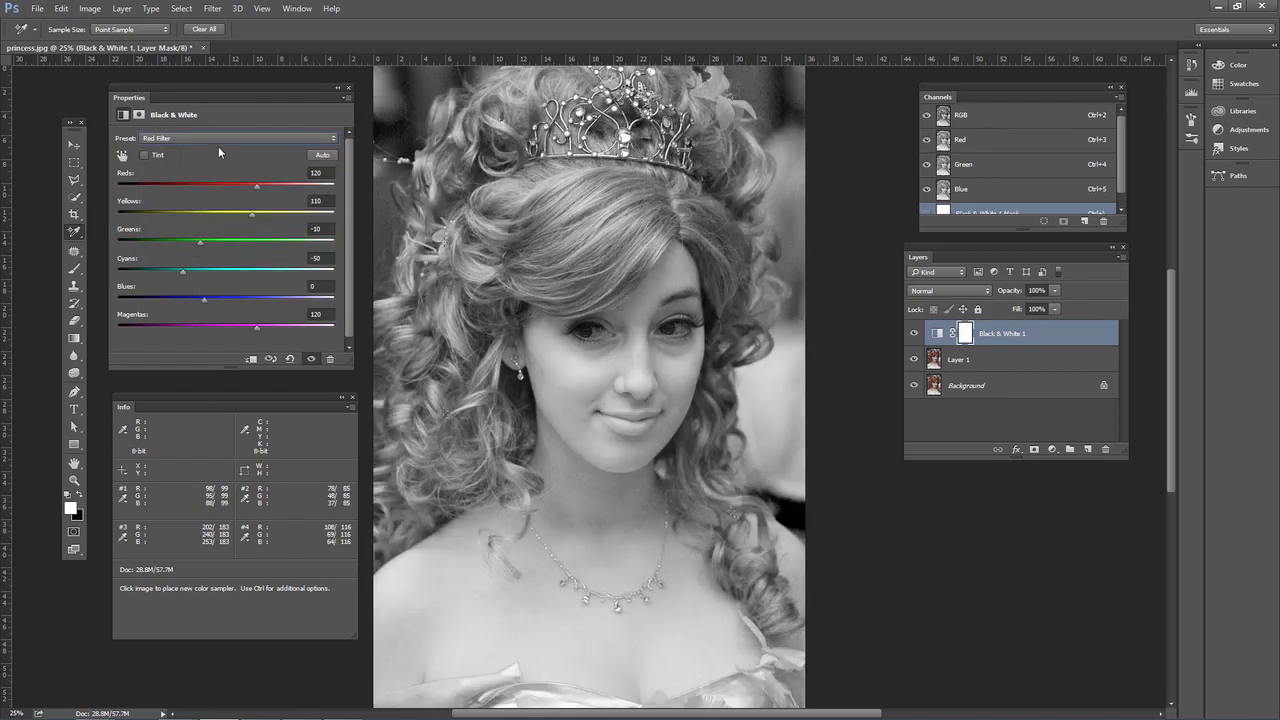
click(218, 142)
click(169, 284)
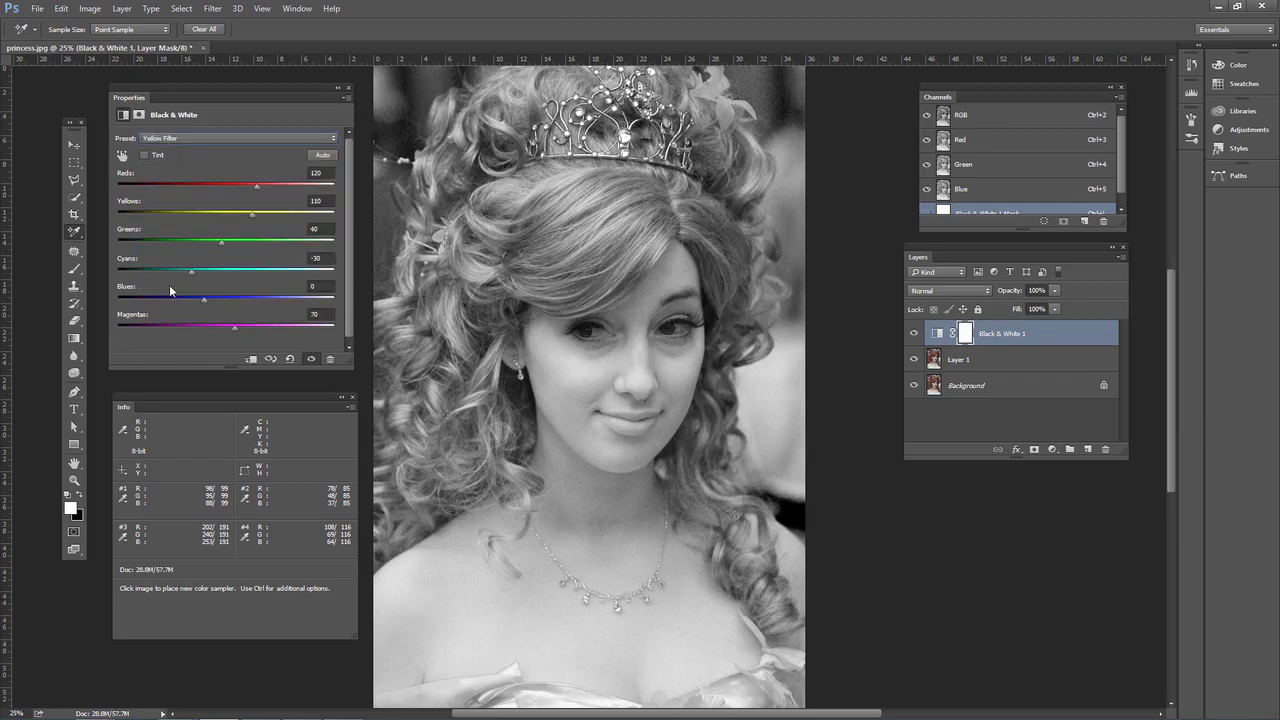
- Apply the Maximum White preset and set Reds 27, Yellows 156, Greens 19, Cyans 157, Blues 64 and Magentas 127
click(220, 139)
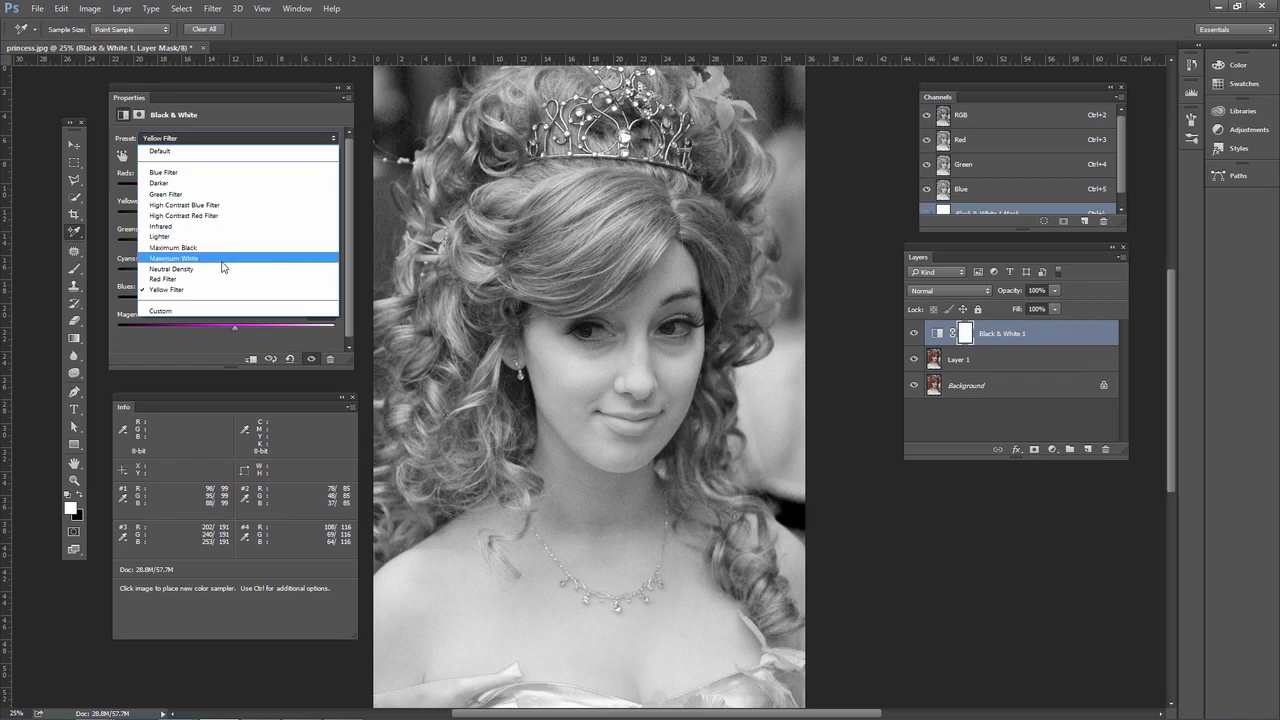
click(221, 258)
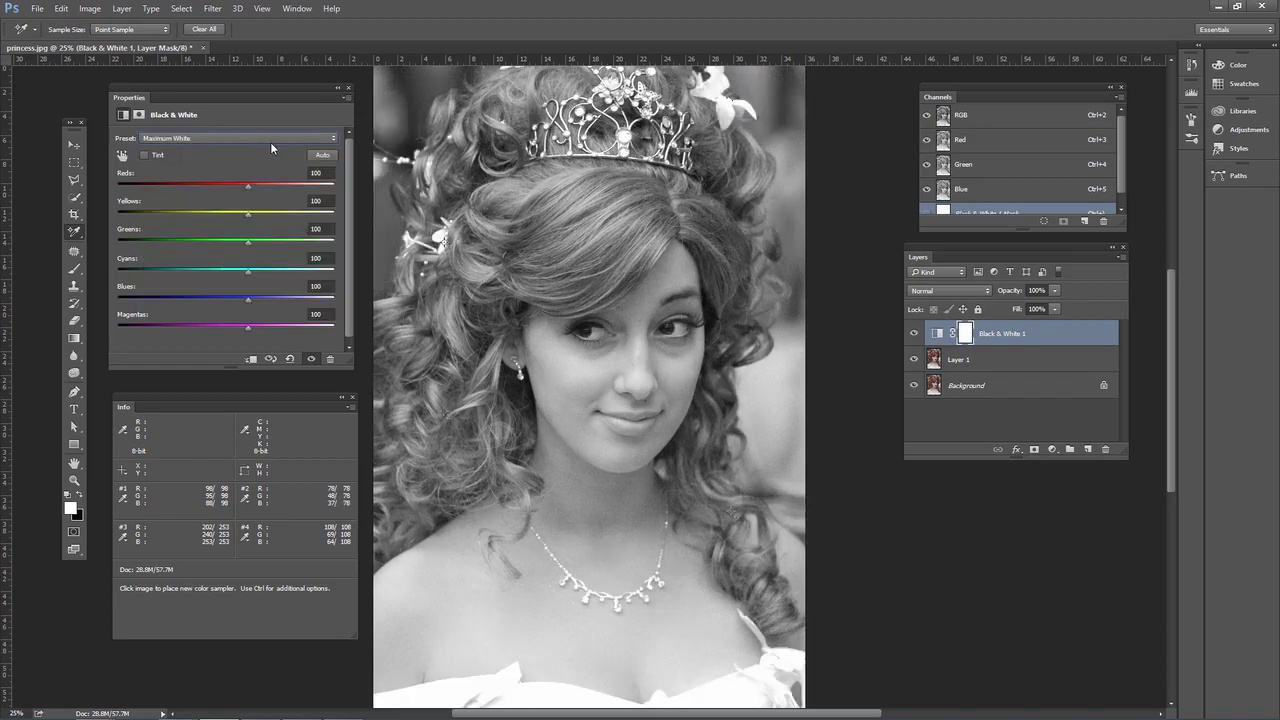
drag(248, 183, 213, 247)
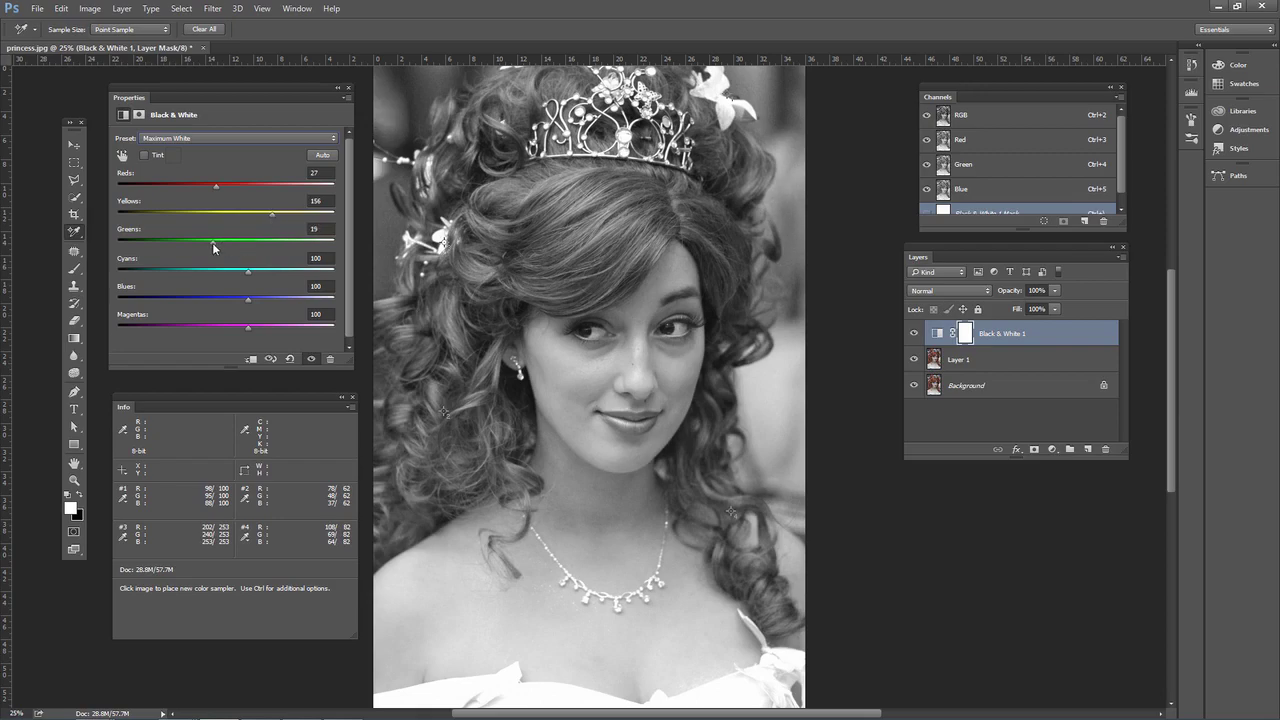
drag(248, 300, 231, 300)
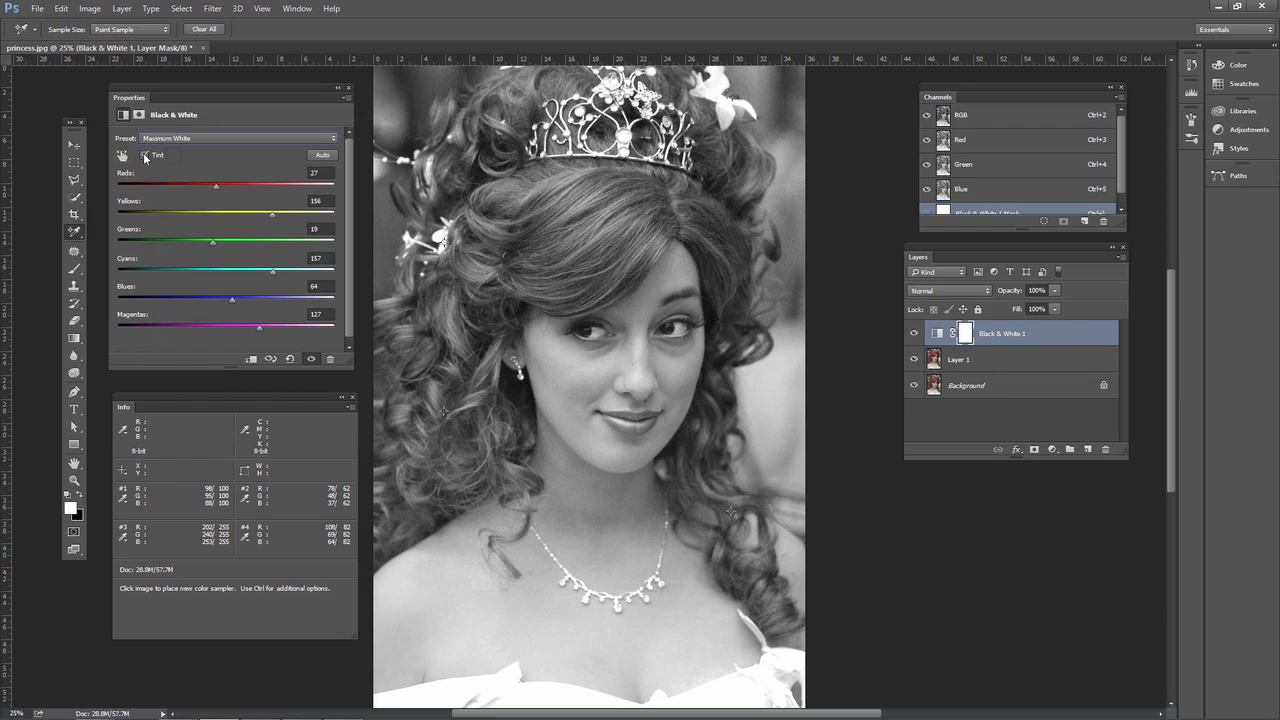
- Try magenta ffa3fc and pale yellow fffeda as tint colours for the black-and-white image, and turn the tint off
click(145, 156)
click(171, 156)
click(207, 258)
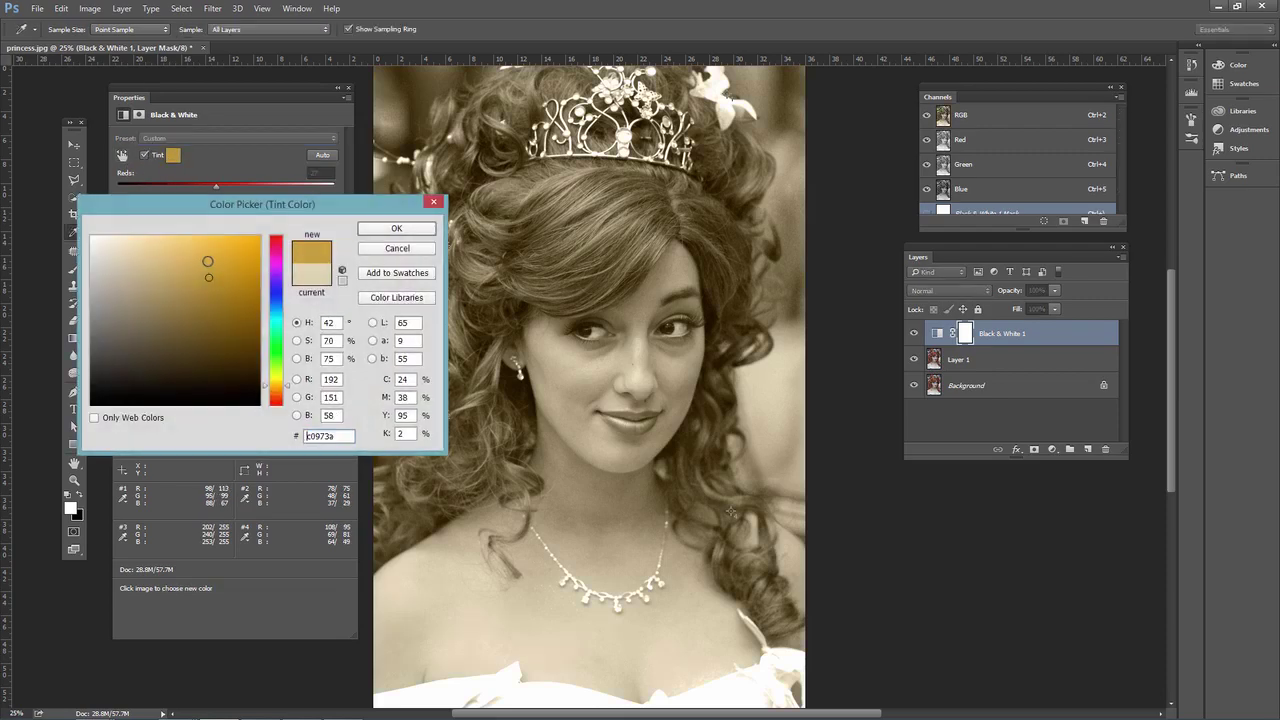
click(277, 267)
click(151, 236)
click(274, 263)
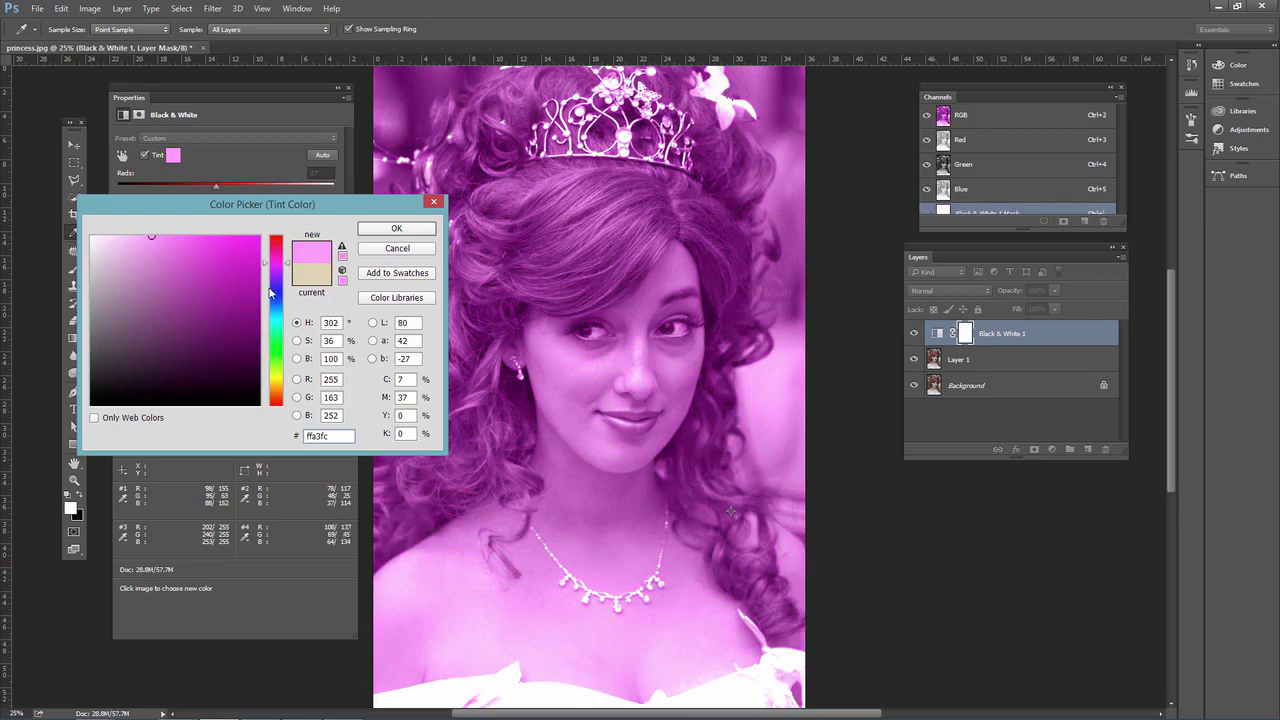
click(277, 379)
drag(200, 263, 110, 233)
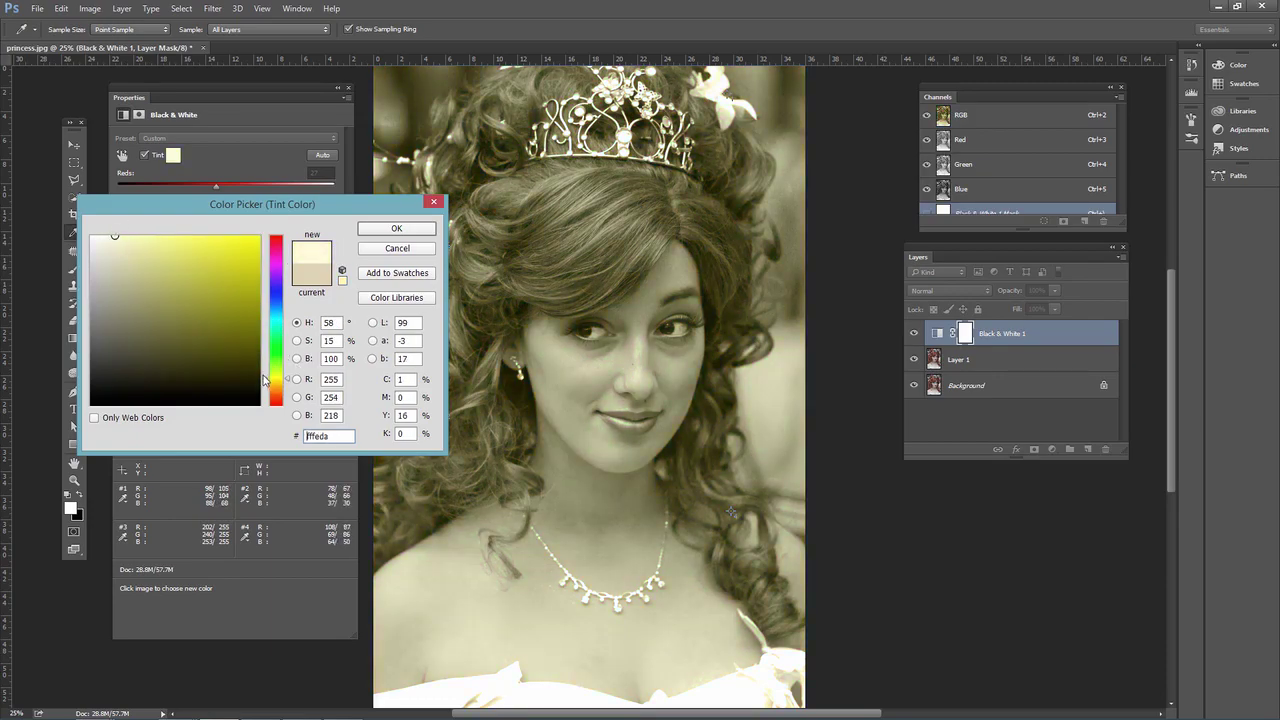
key(Return)
click(140, 157)
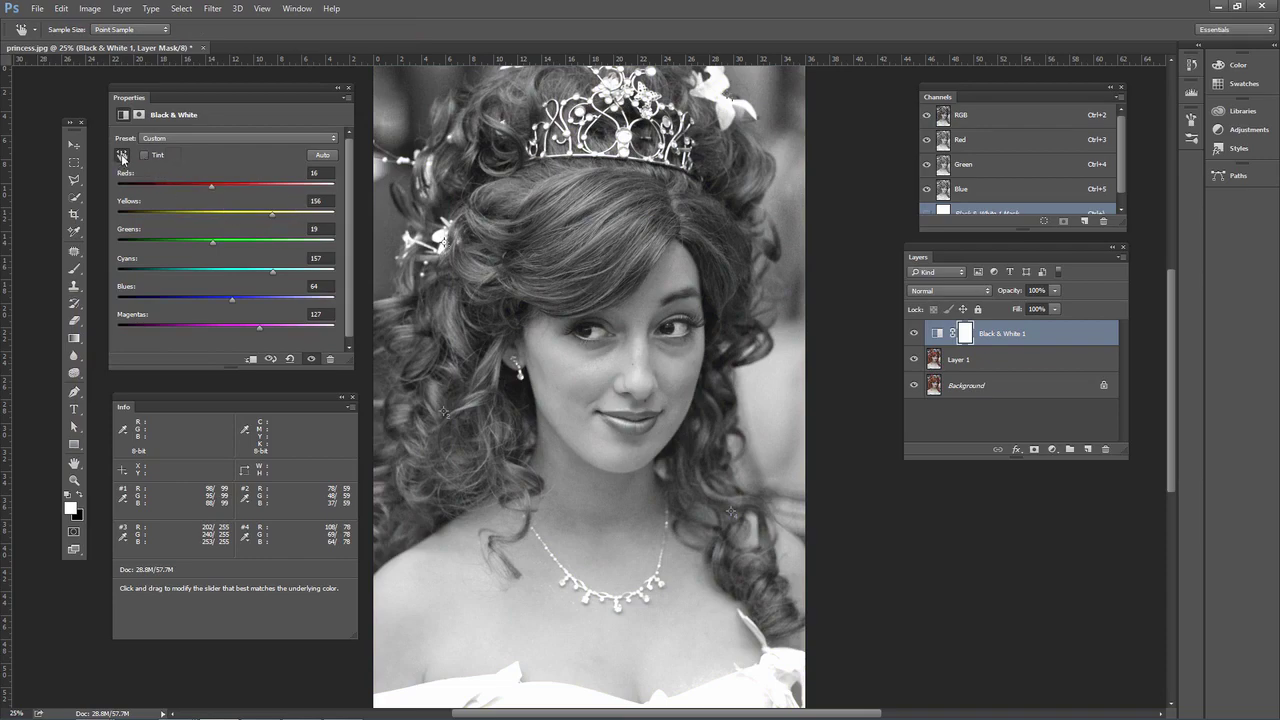
- Adjust the hair, eye, lip and flower tones directly on the image, ending at Reds 19, Cyans 152 and Blues 92
click(121, 155)
mouse_move(515, 238)
mouse_down()
mouse_move(545, 236)
mouse_move(496, 227)
mouse_move(512, 228)
mouse_up()
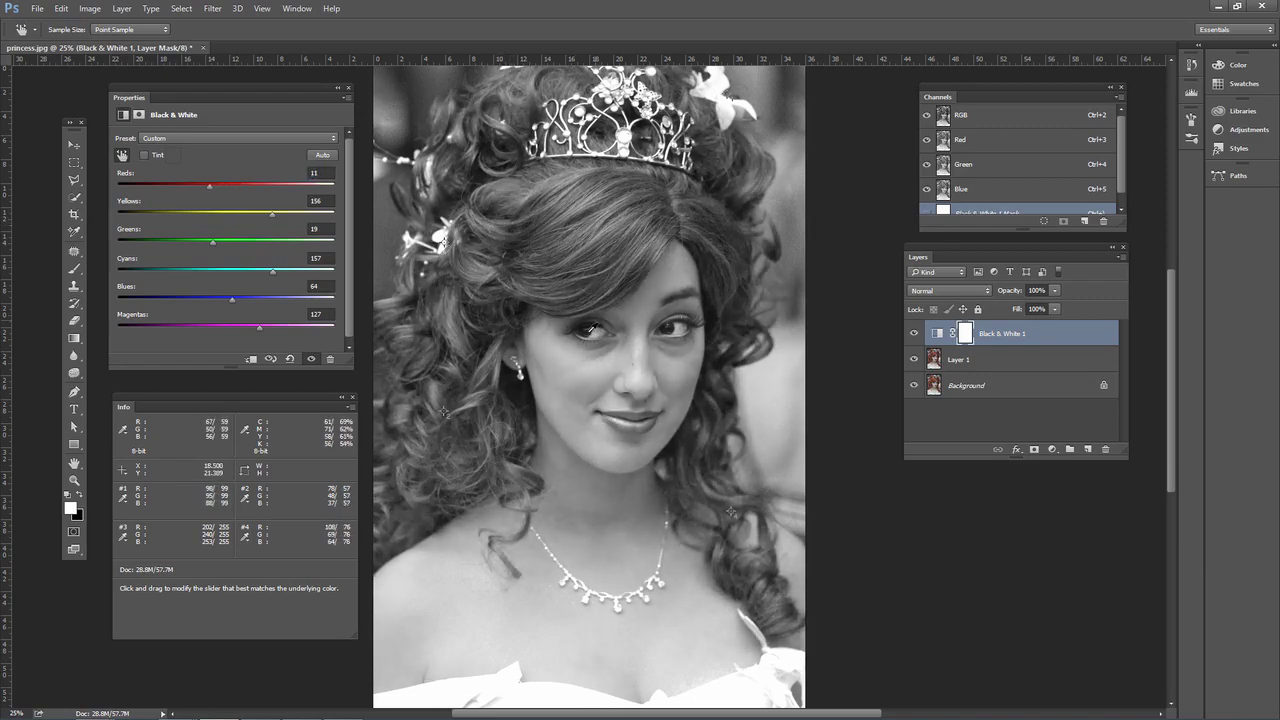
mouse_move(597, 336)
mouse_down()
mouse_move(618, 340)
mouse_move(594, 340)
mouse_up()
drag(637, 421, 645, 423)
mouse_move(718, 93)
mouse_down()
mouse_move(742, 92)
mouse_move(724, 88)
mouse_up()
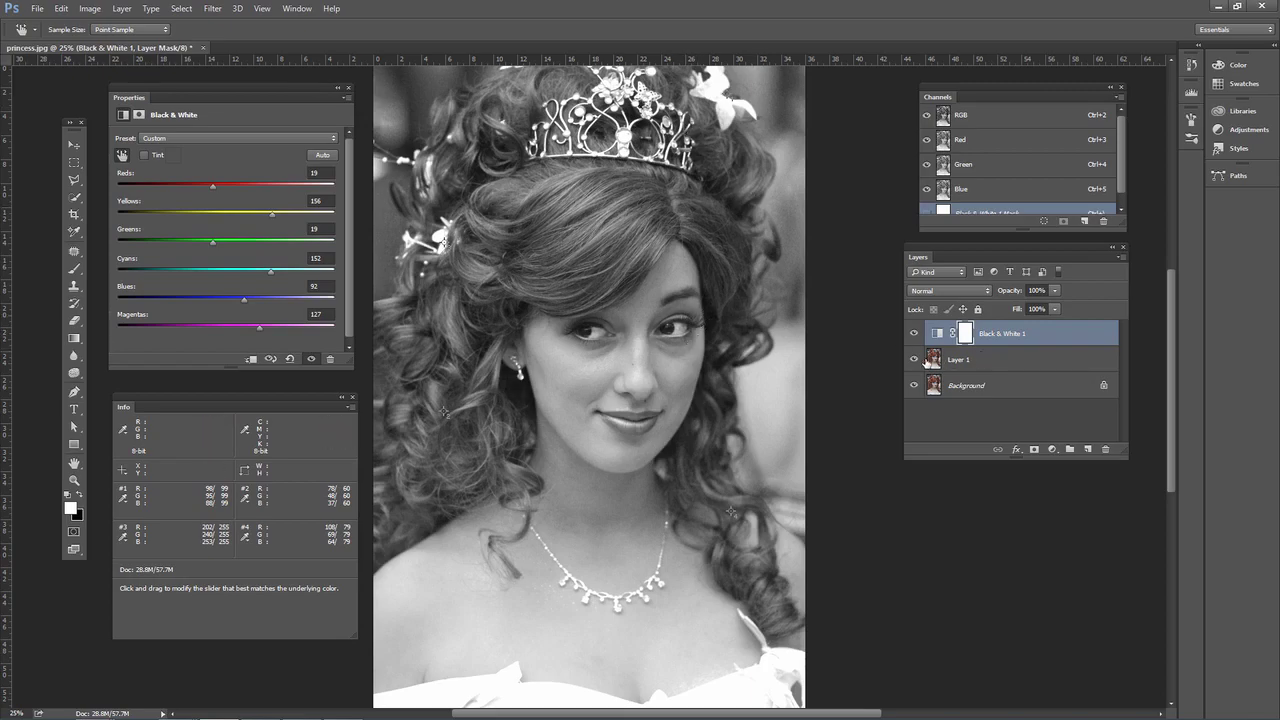
- Paint the Black & White layer mask black with a 1000 px brush over the woman to restore her colour
key(b)
key(x)
click(964, 334)
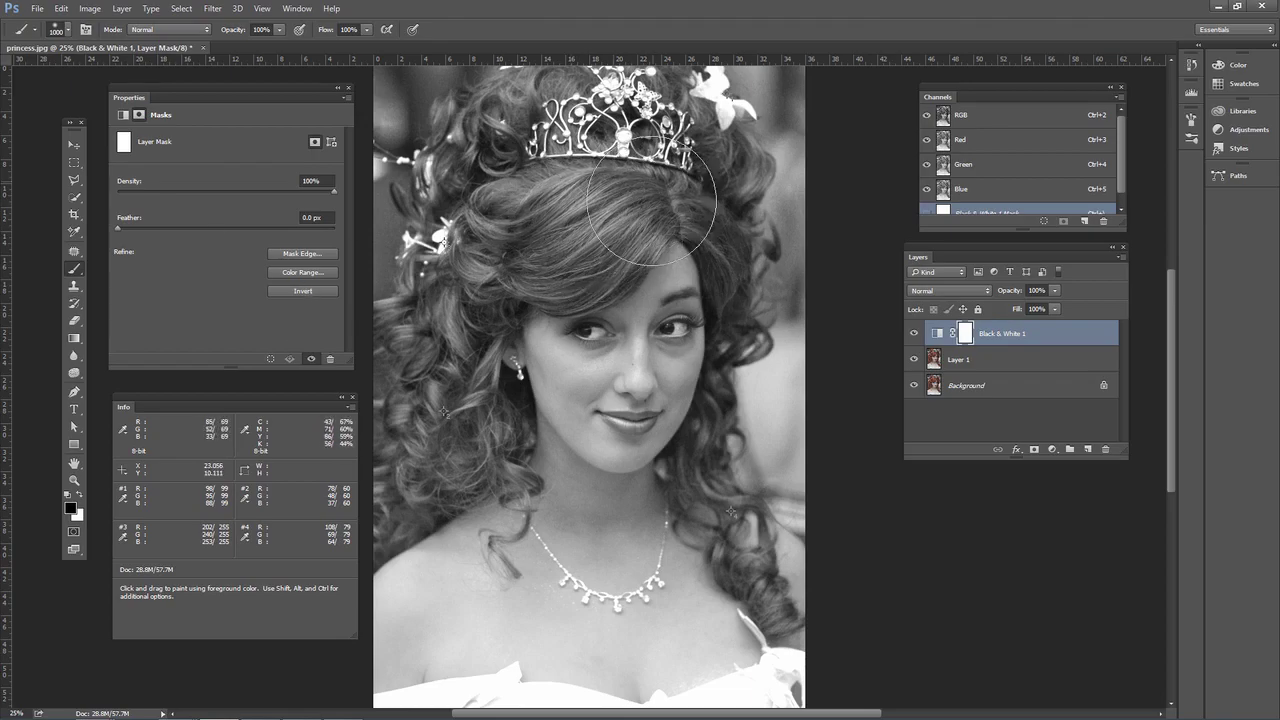
click(958, 338)
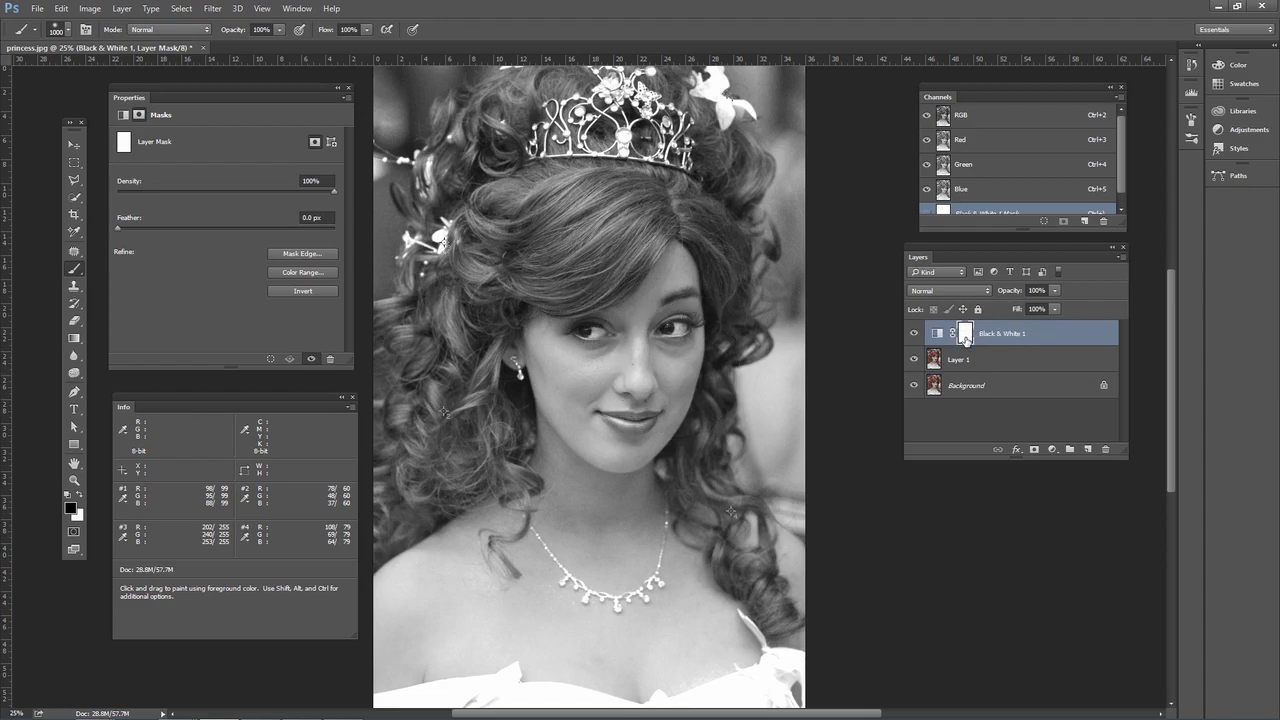
mouse_move(626, 330)
mouse_down()
mouse_move(569, 352)
mouse_move(636, 362)
mouse_move(596, 393)
mouse_move(612, 383)
mouse_move(560, 513)
mouse_move(386, 641)
mouse_move(558, 590)
mouse_move(652, 651)
mouse_move(769, 620)
mouse_move(722, 554)
mouse_move(629, 563)
mouse_up()
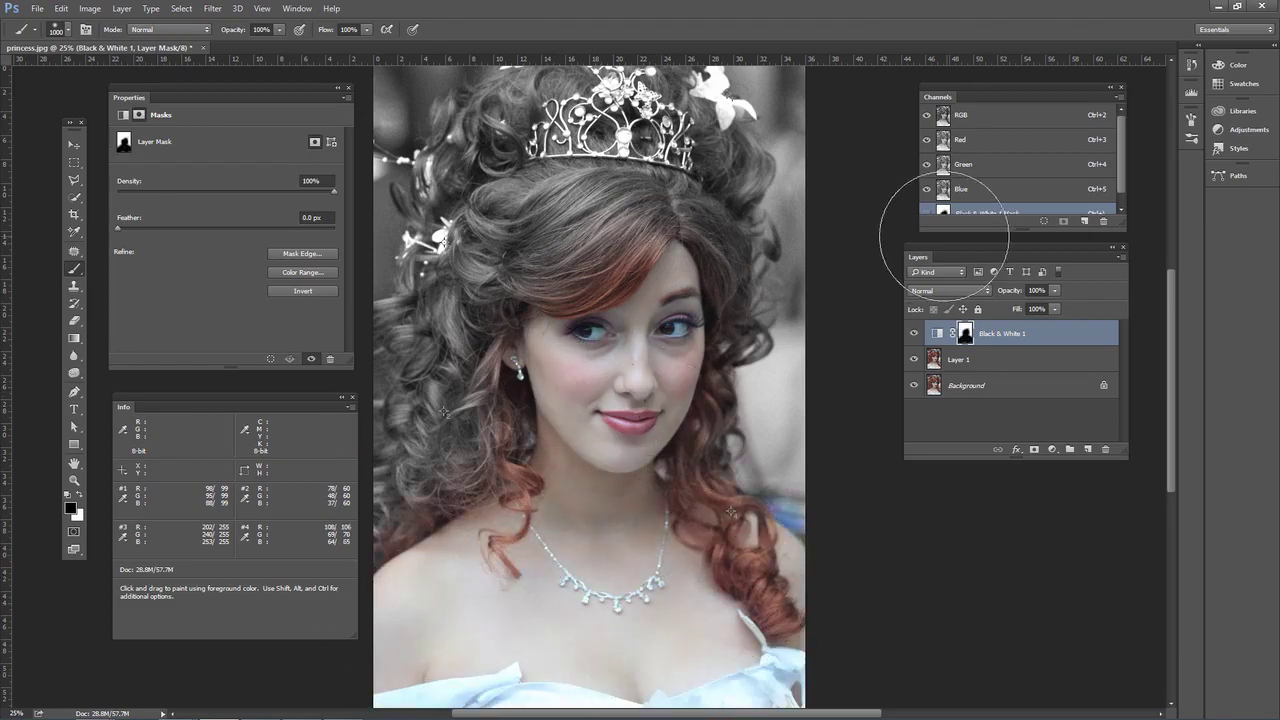
mouse_move(630, 240)
mouse_down()
mouse_move(585, 180)
mouse_move(498, 155)
mouse_move(433, 340)
mouse_move(431, 490)
mouse_move(600, 340)
mouse_move(700, 310)
mouse_move(700, 110)
mouse_move(650, 125)
mouse_move(560, 115)
mouse_move(624, 555)
mouse_up()
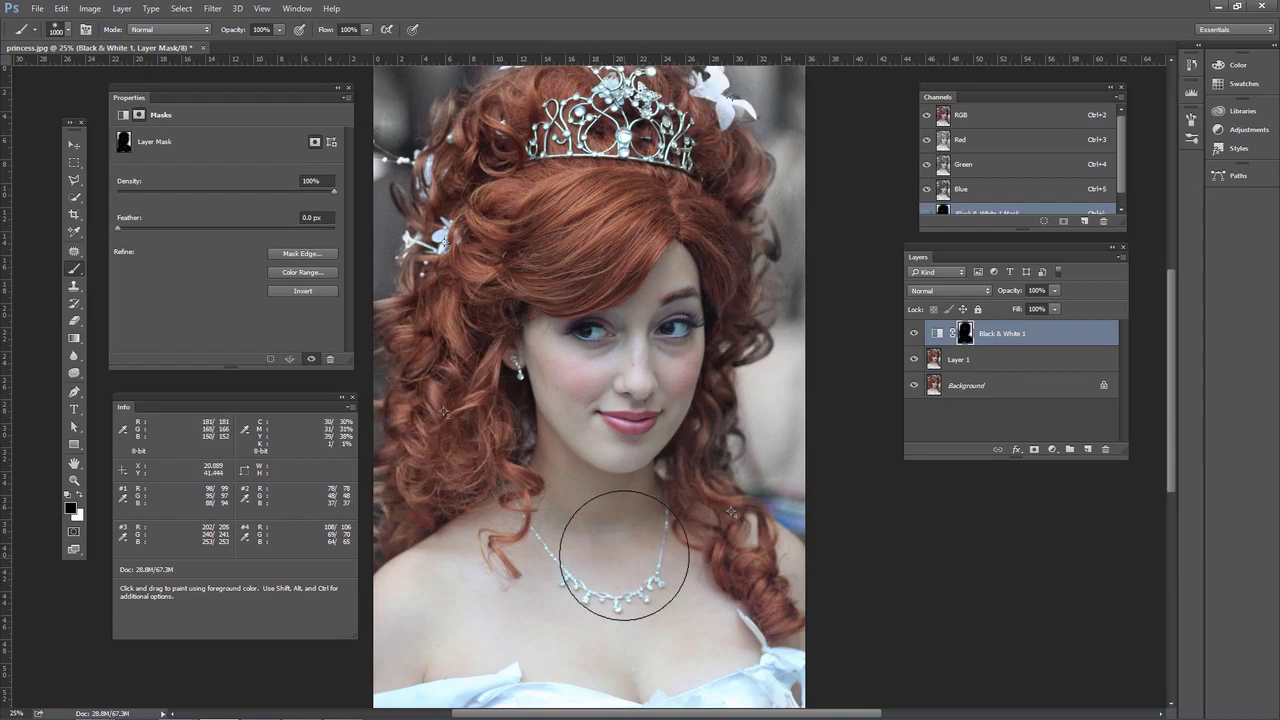